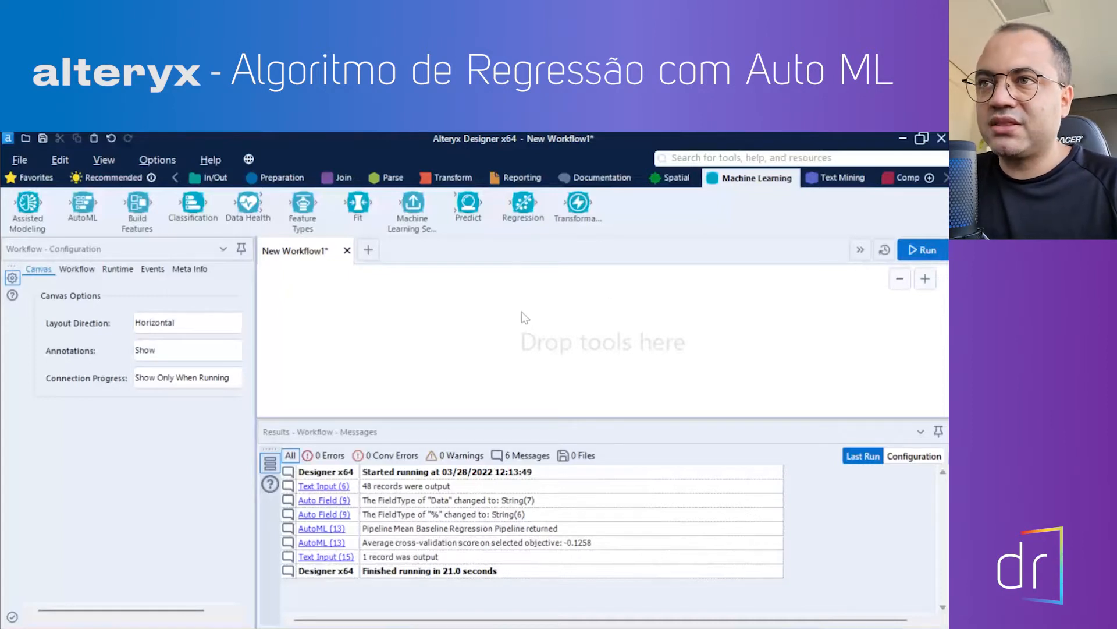
# - Add a Text Input tool to the empty workflow canvas
pyautogui.moveTo(198, 201); pyautogui.dragTo(308, 325)
pyautogui.click(213, 178)
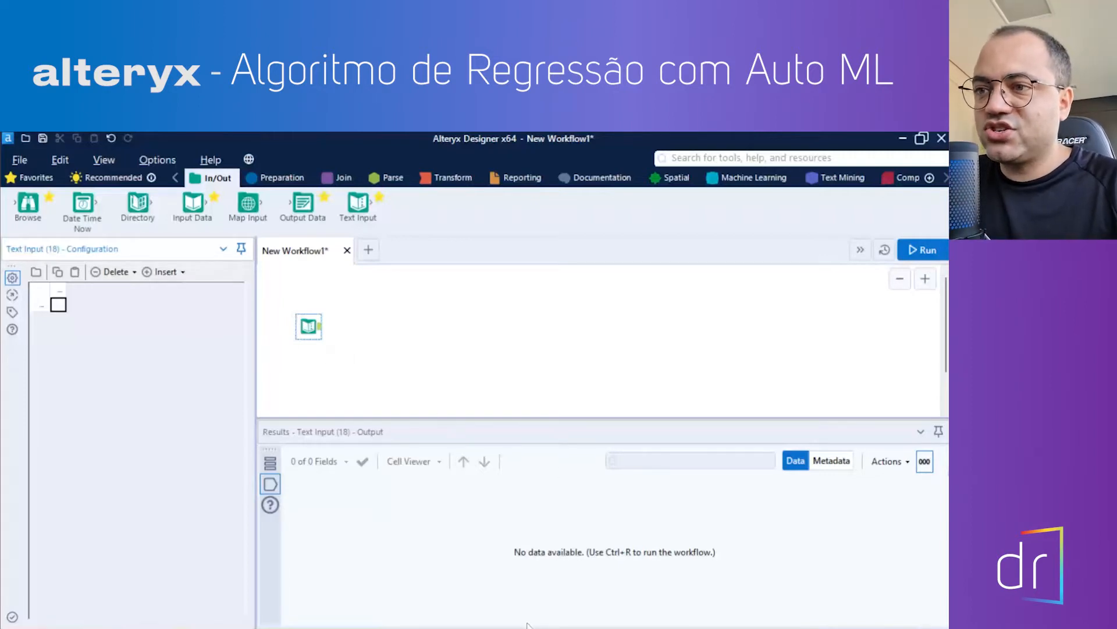
# - Switch to the browser and examine the Debit page's full CDI history tables from 1986 to 2022, including their Data and % columns
pyautogui.click(570, 558)
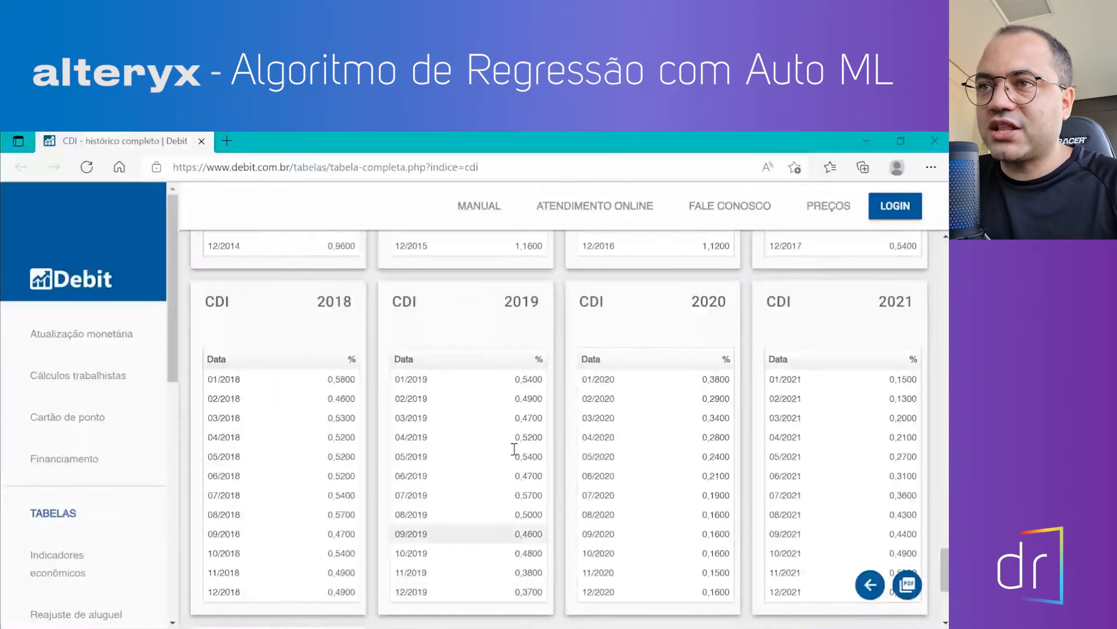
pyautogui.scroll(20, 377, 427)
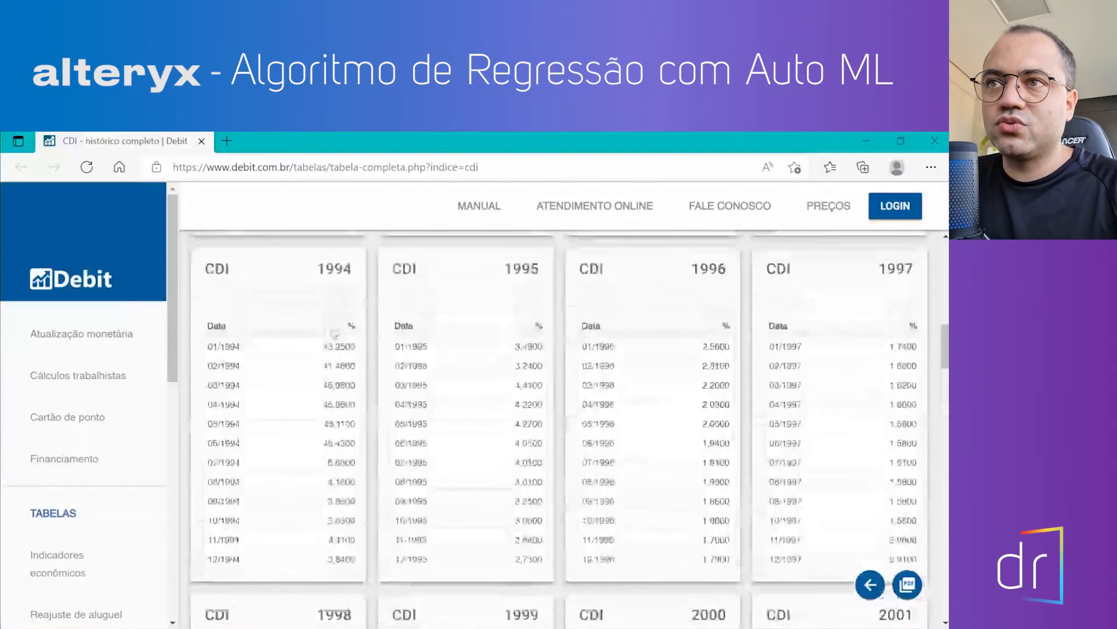
pyautogui.click(265, 170)
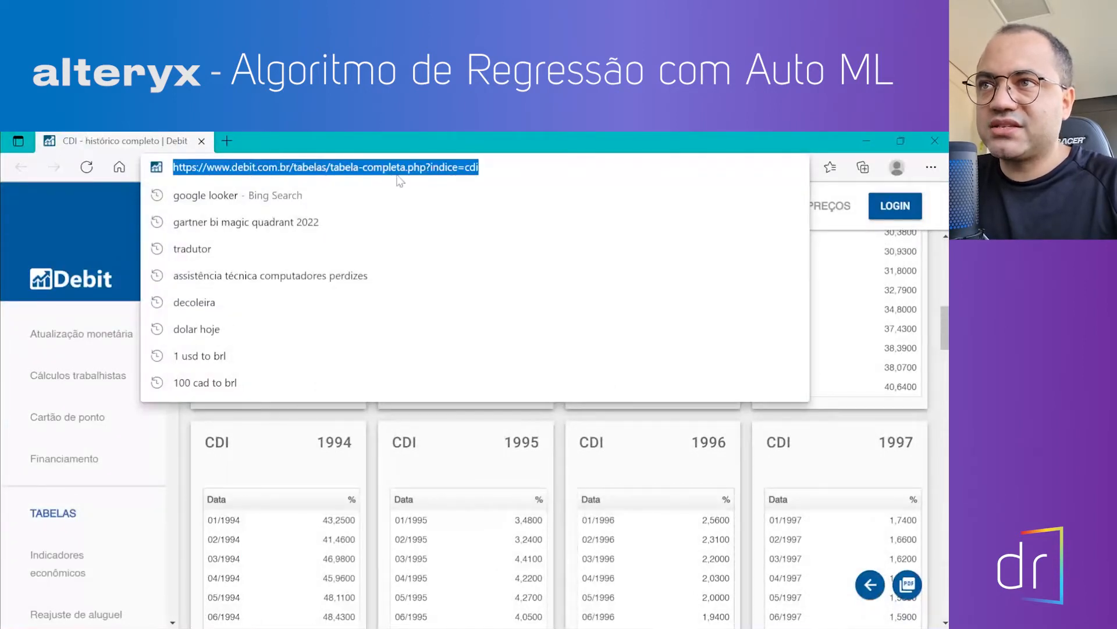
pyautogui.click(507, 168)
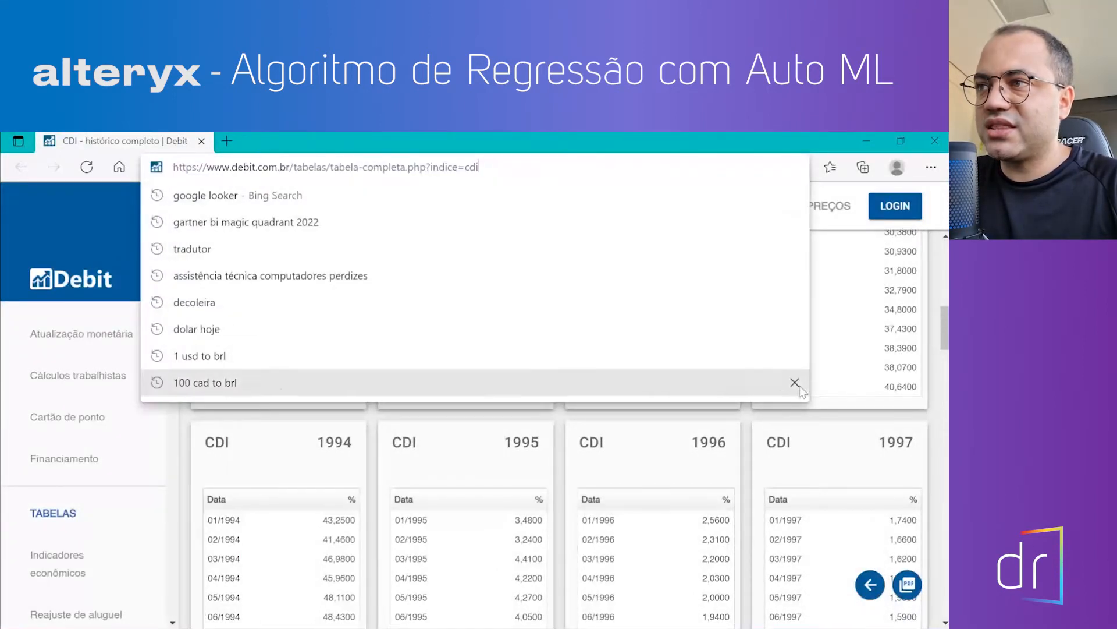
pyautogui.click(834, 425)
pyautogui.scroll(7, 691, 415)
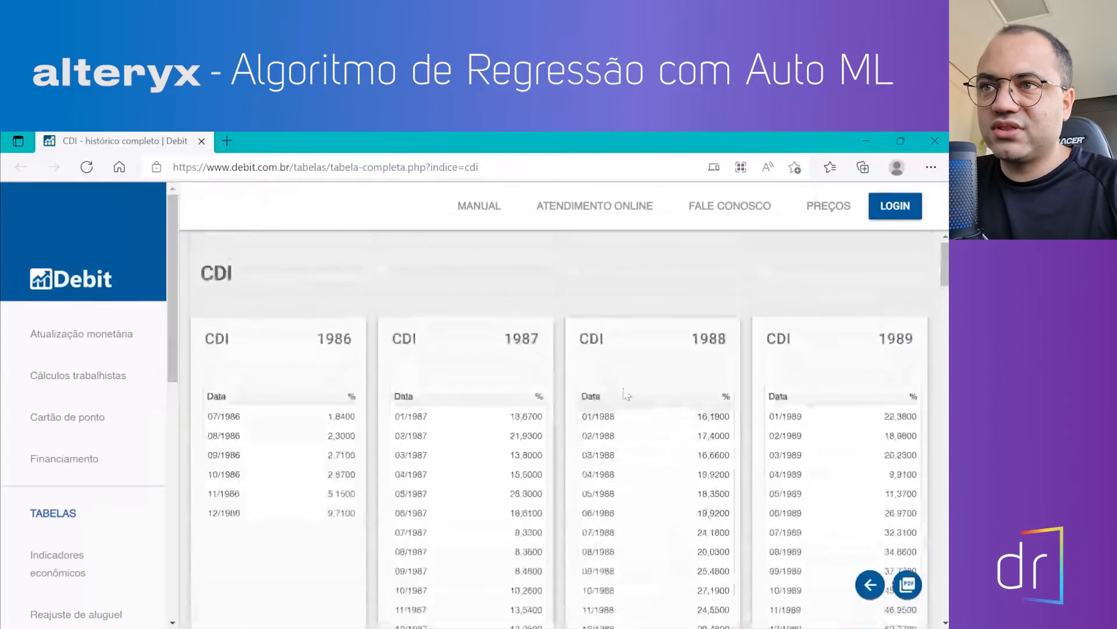
pyautogui.scroll(-10, 361, 401)
pyautogui.scroll(-15, 398, 433)
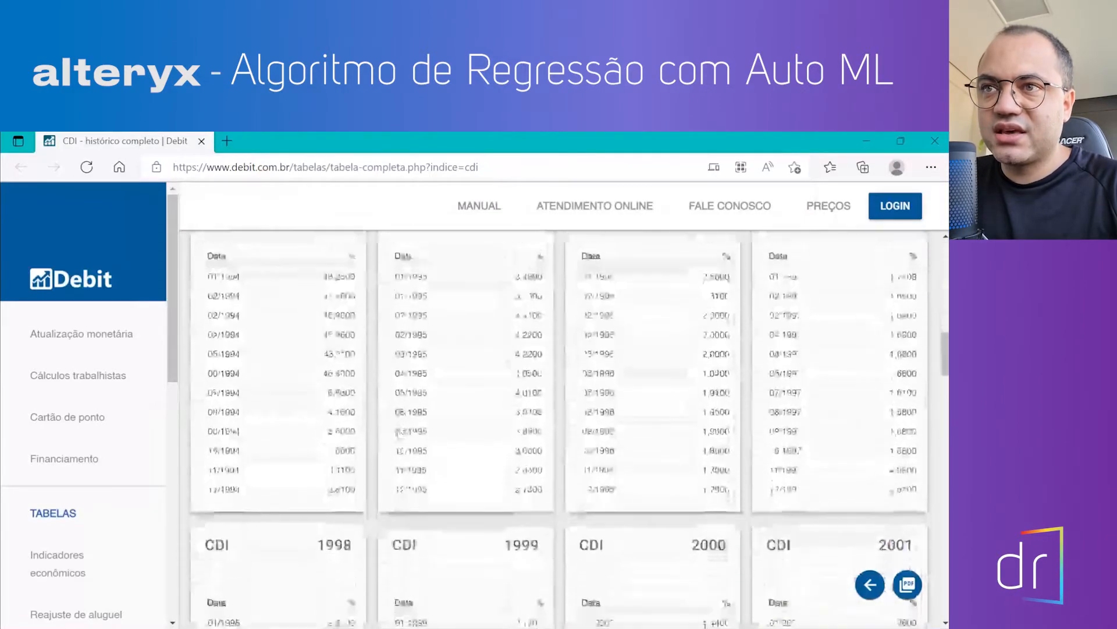
pyautogui.scroll(-20, 398, 430)
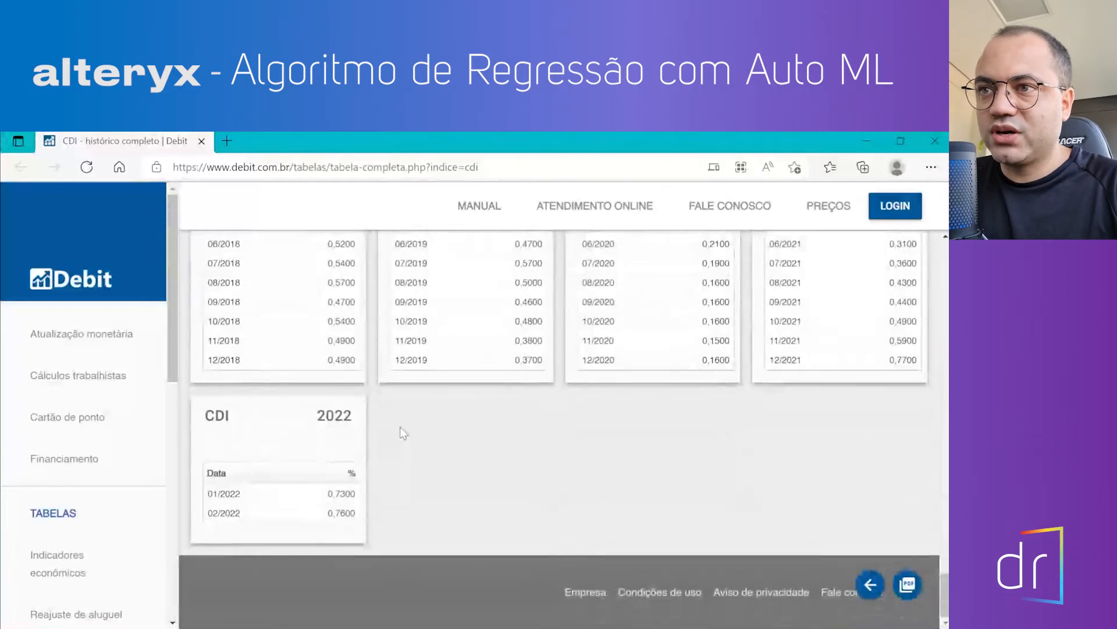
pyautogui.scroll(3, 405, 434)
pyautogui.scroll(-3, 401, 437)
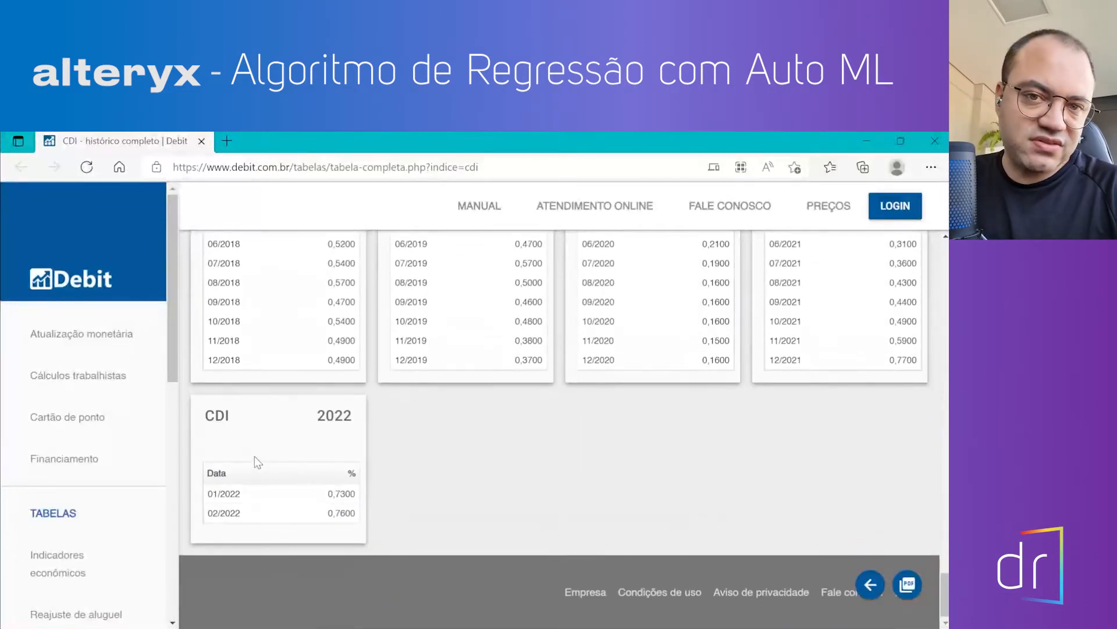
pyautogui.scroll(4, 416, 458)
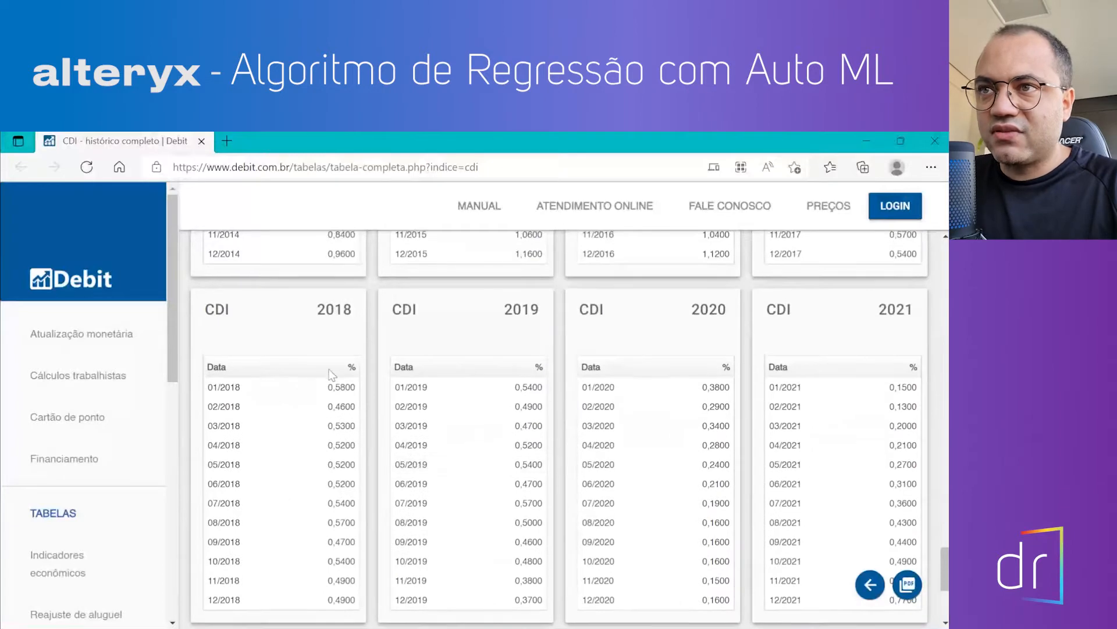
pyautogui.scroll(-4, 291, 344)
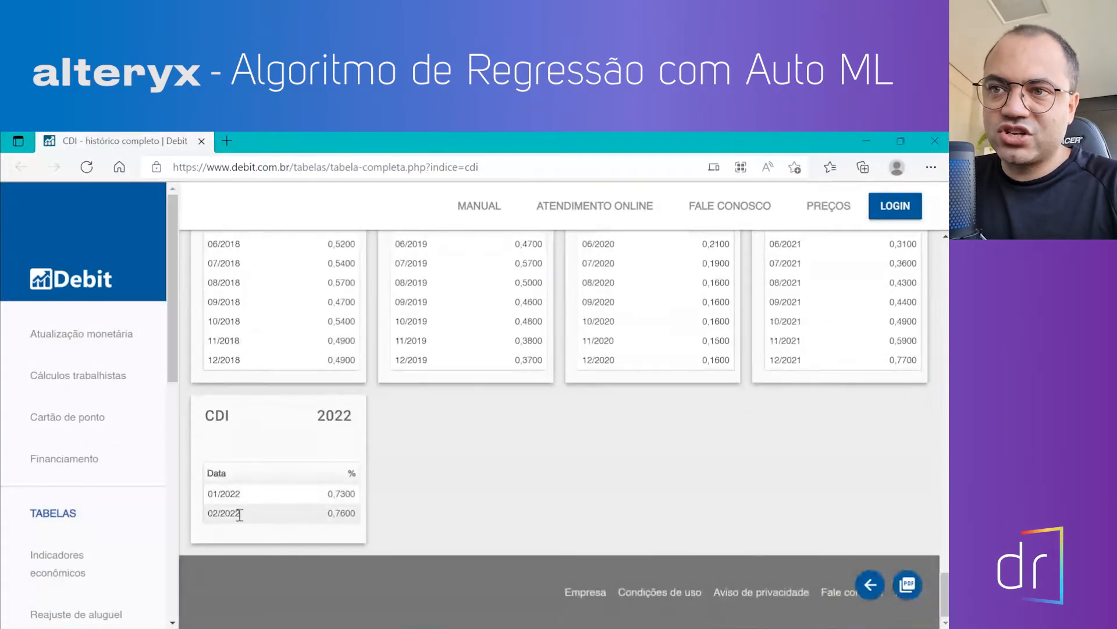
pyautogui.scroll(3, 297, 428)
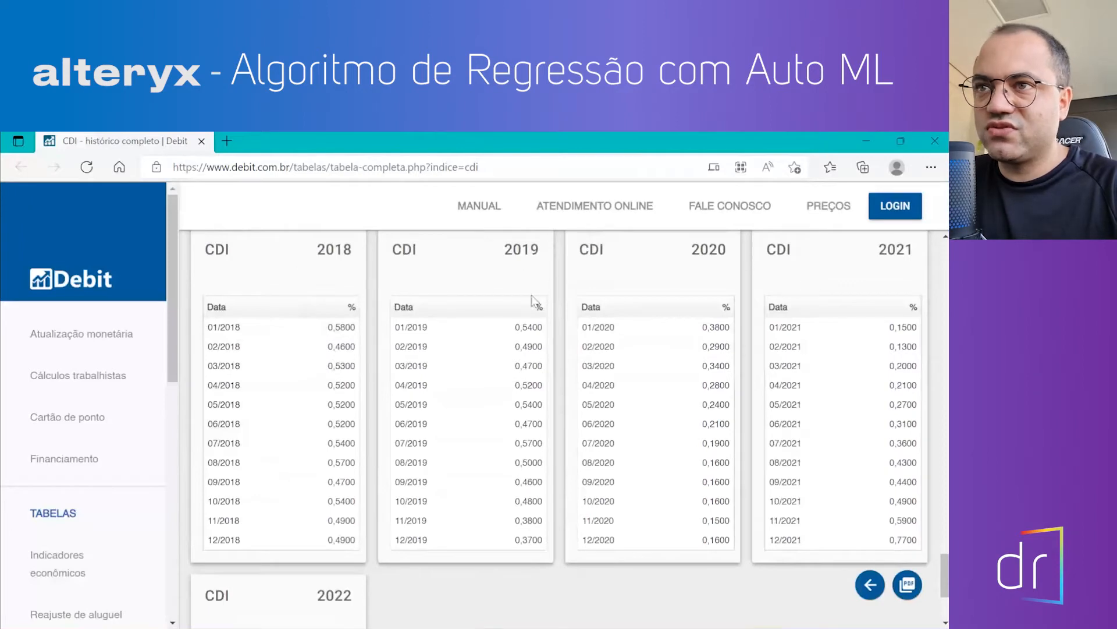
pyautogui.doubleClick(214, 306)
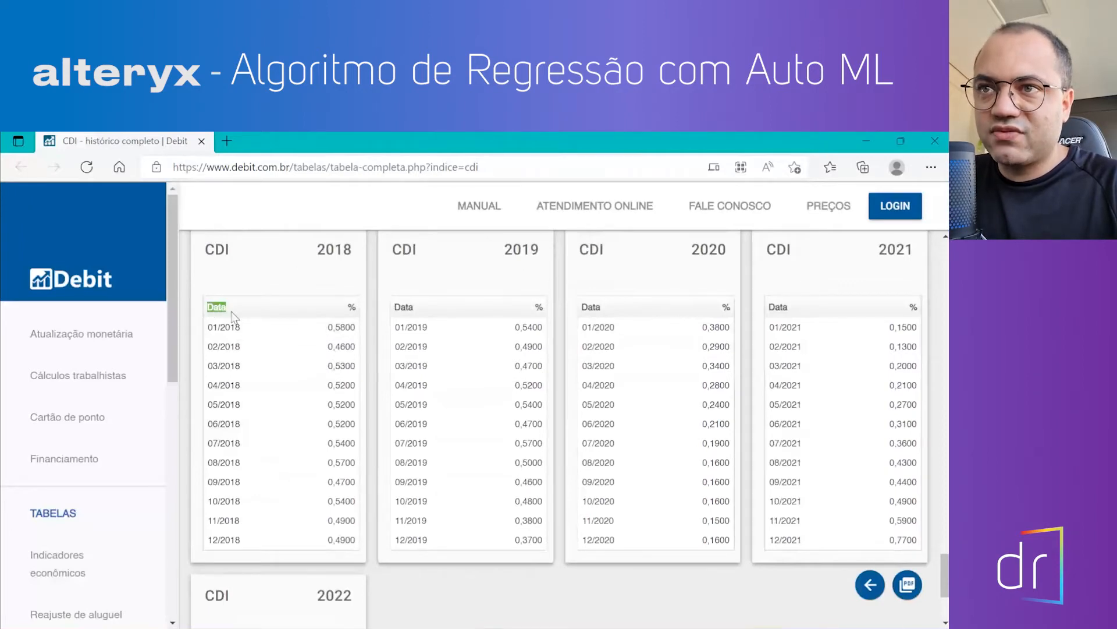
# - Switch back to Alteryx Designer and name the Text Input table's first two columns DATA and %
pyautogui.moveTo(691, 628)
pyautogui.click(691, 579)
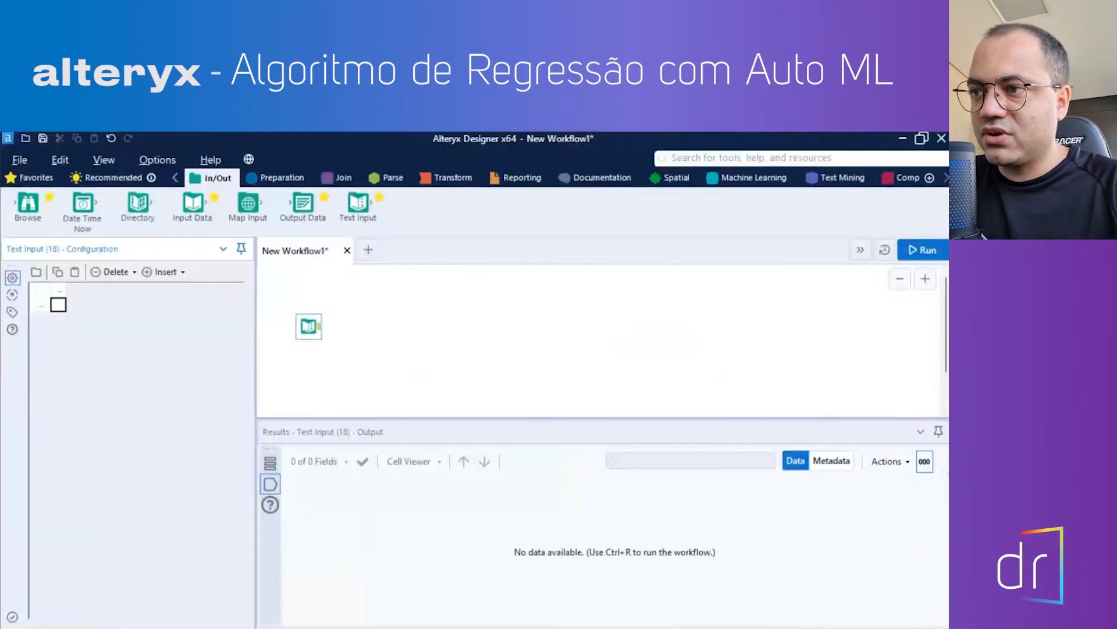
pyautogui.click(58, 288)
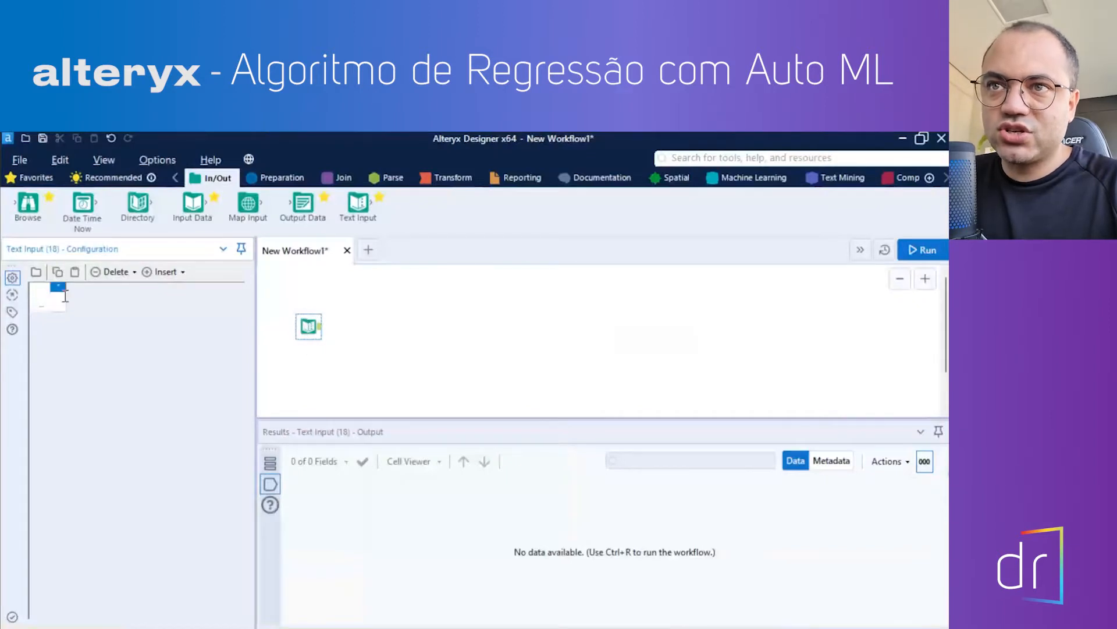
pyautogui.write('DATA')
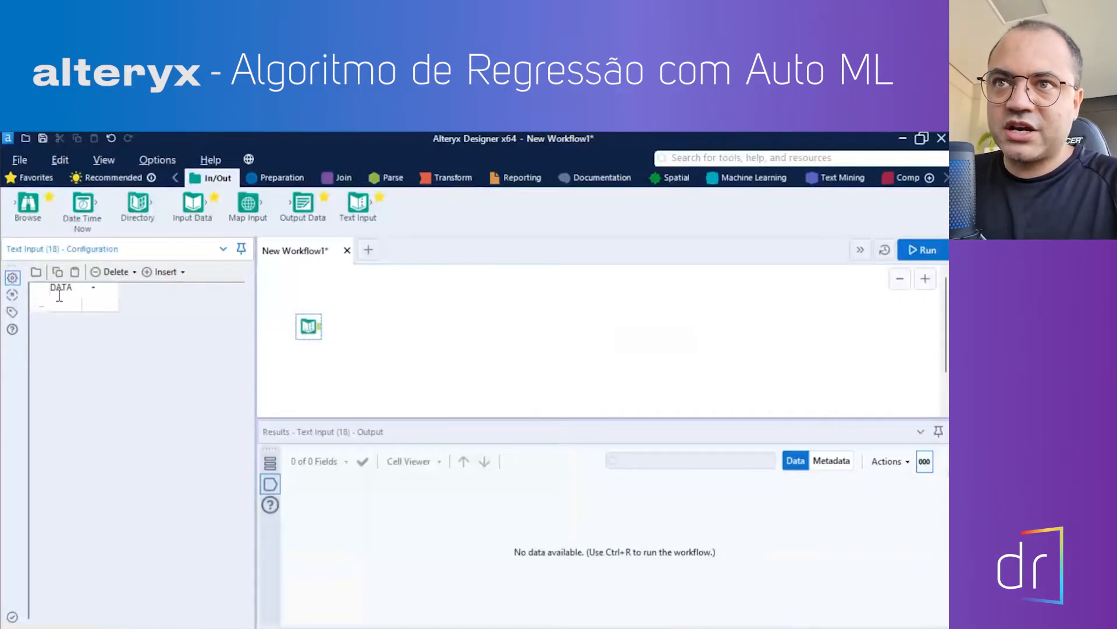
pyautogui.click(108, 289)
pyautogui.write('%')
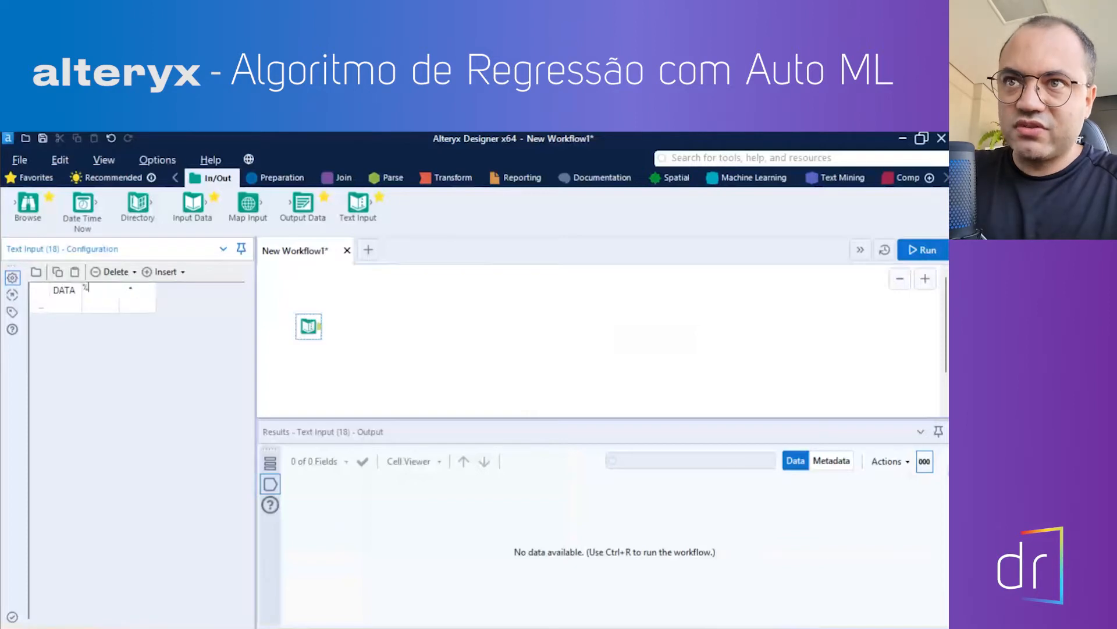
pyautogui.click(70, 309)
# - Copy the 2018 CDI dates and percentages, 01/2018 to 12/2018, from the browser page and return to Alteryx Designer
pyautogui.hotkey('alt', 'Tab')
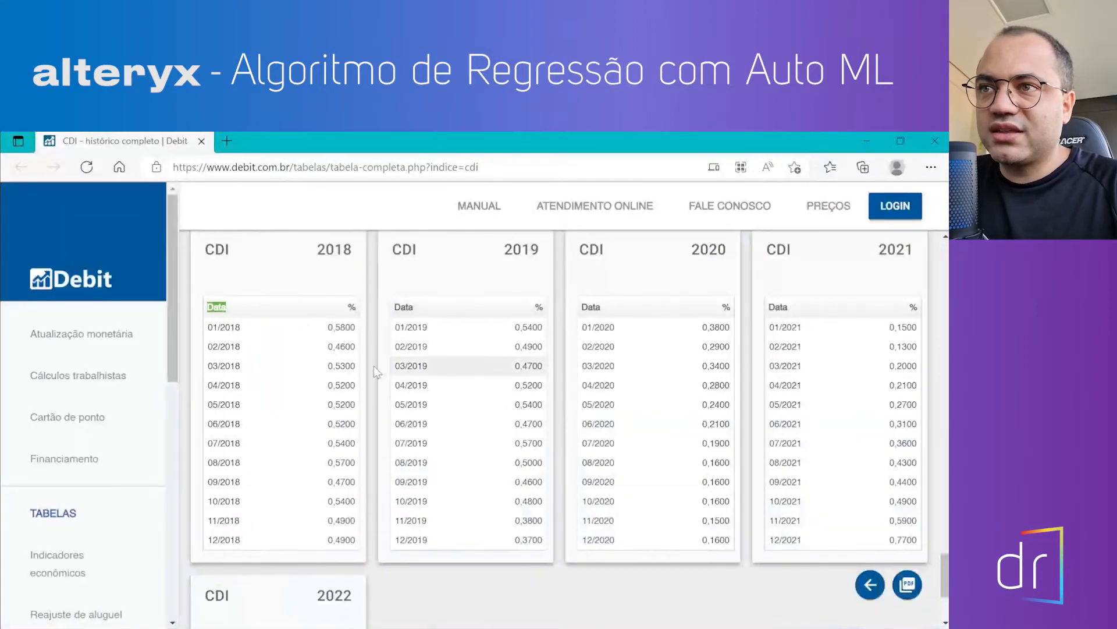
pyautogui.click(219, 330)
pyautogui.moveTo(210, 328); pyautogui.dragTo(358, 535)
pyautogui.hotkey('ctrl', 'c')
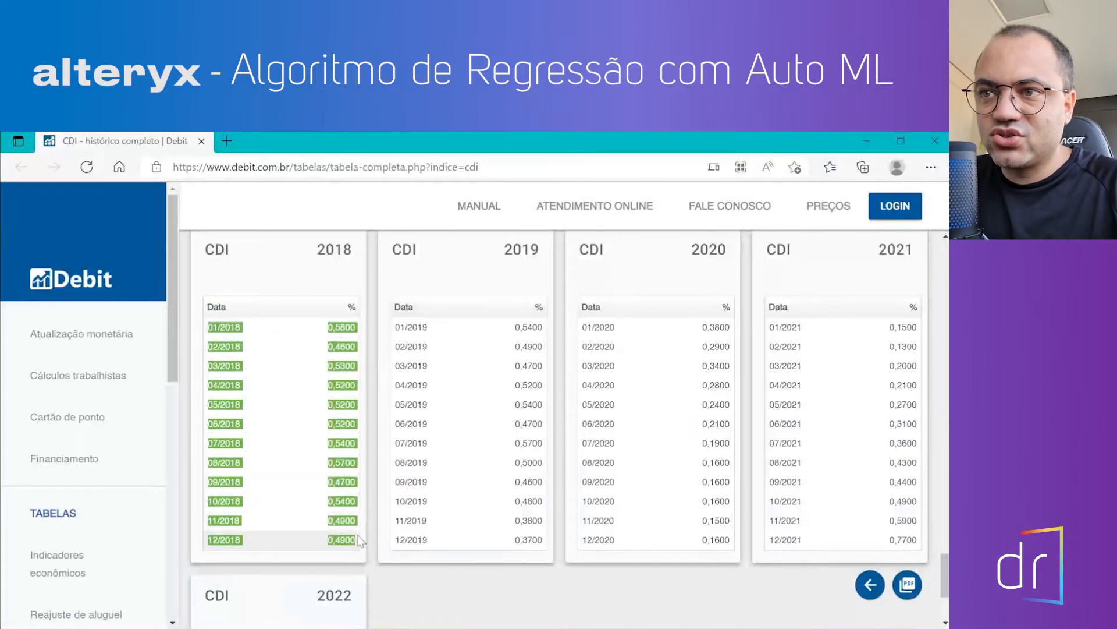
pyautogui.hotkey('alt', 'Tab')
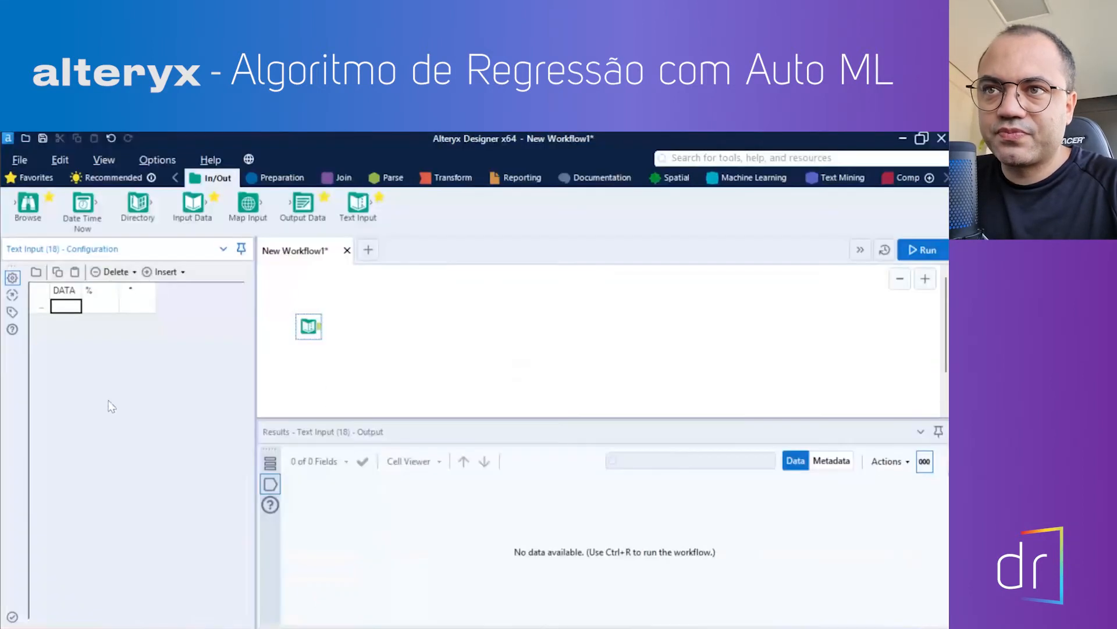
pyautogui.click(64, 305)
pyautogui.hotkey('ctrl', 'v')
pyautogui.hotkey('ctrl', 'z')
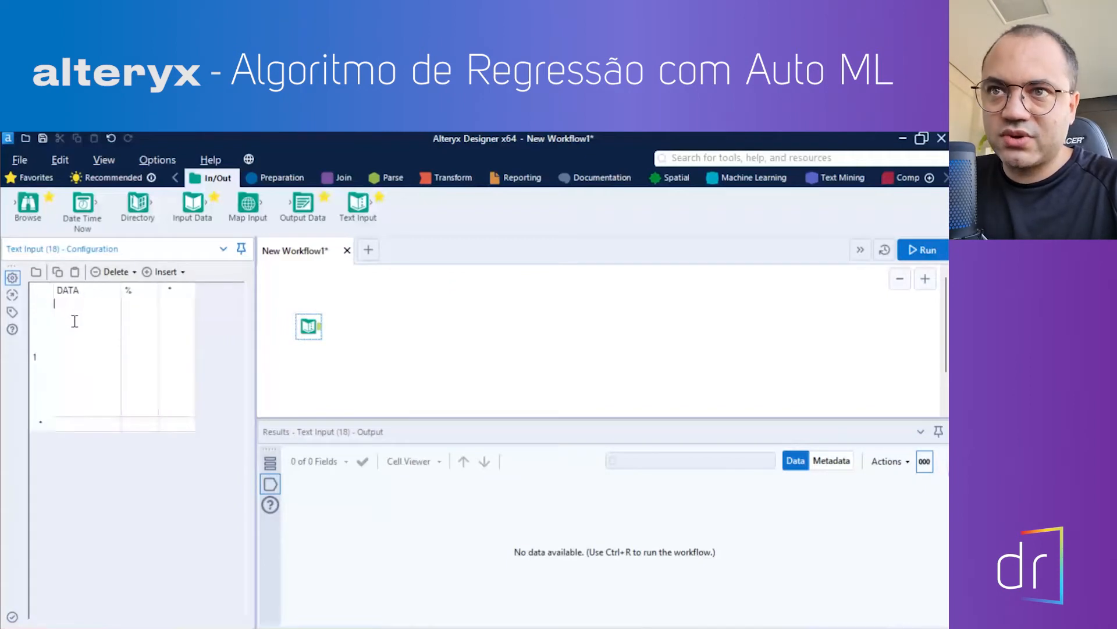
# - Paste the copied 2018 rows into the Text Input table starting at row 1, and shrink row 1 to normal height
pyautogui.click(105, 465)
pyautogui.hotkey('ctrl', 'v')
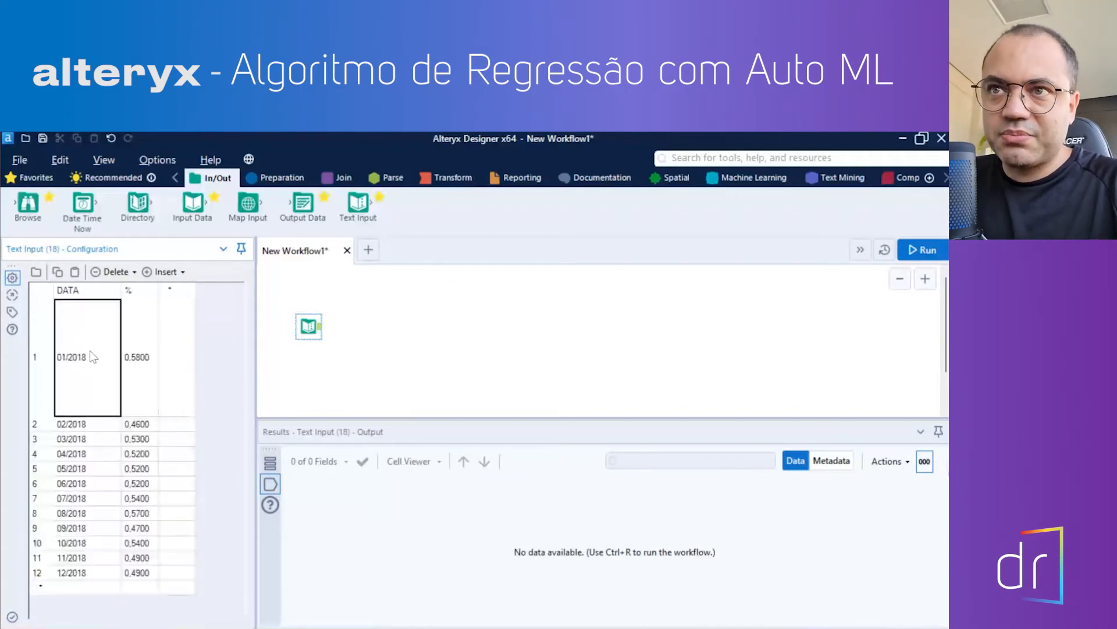
pyautogui.click(38, 414)
pyautogui.moveTo(39, 415); pyautogui.dragTo(38, 319)
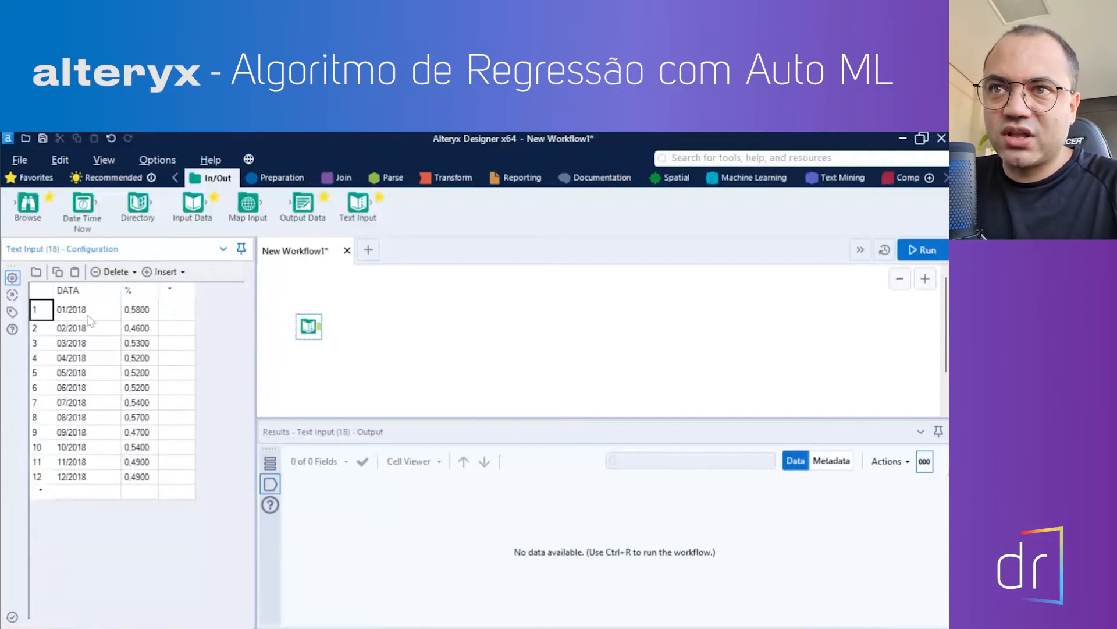
pyautogui.click(105, 314)
pyautogui.click(129, 314)
pyautogui.click(99, 330)
pyautogui.click(129, 344)
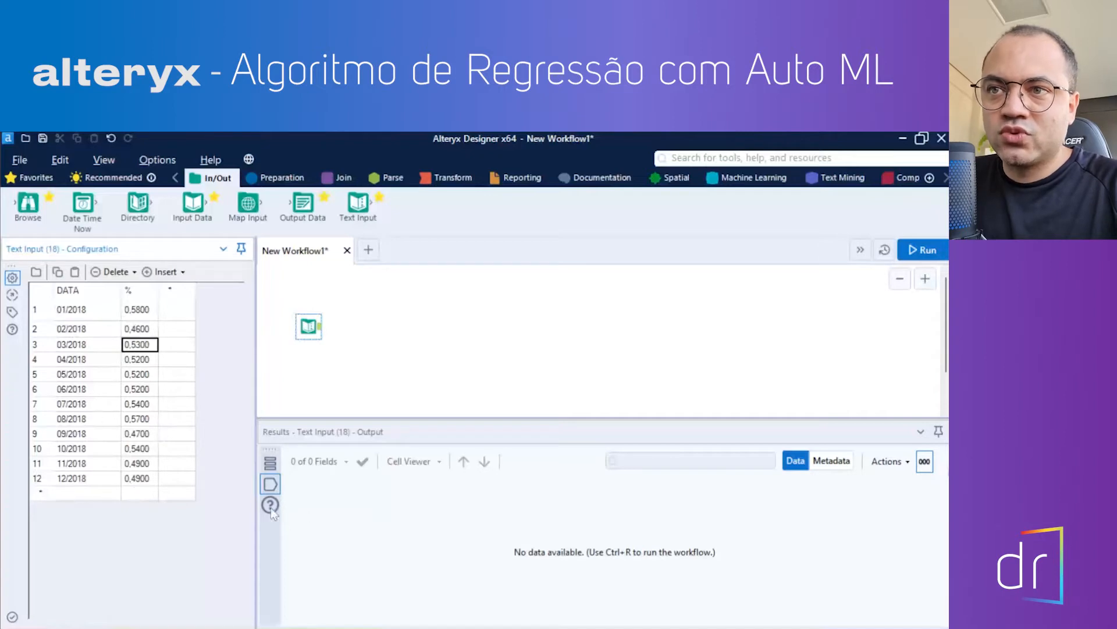
# - Copy the 01/2019 to 12/2019 CDI rows from the browser page and paste them below the 2018 rows in Alteryx Designer
pyautogui.hotkey('alt', 'Tab')
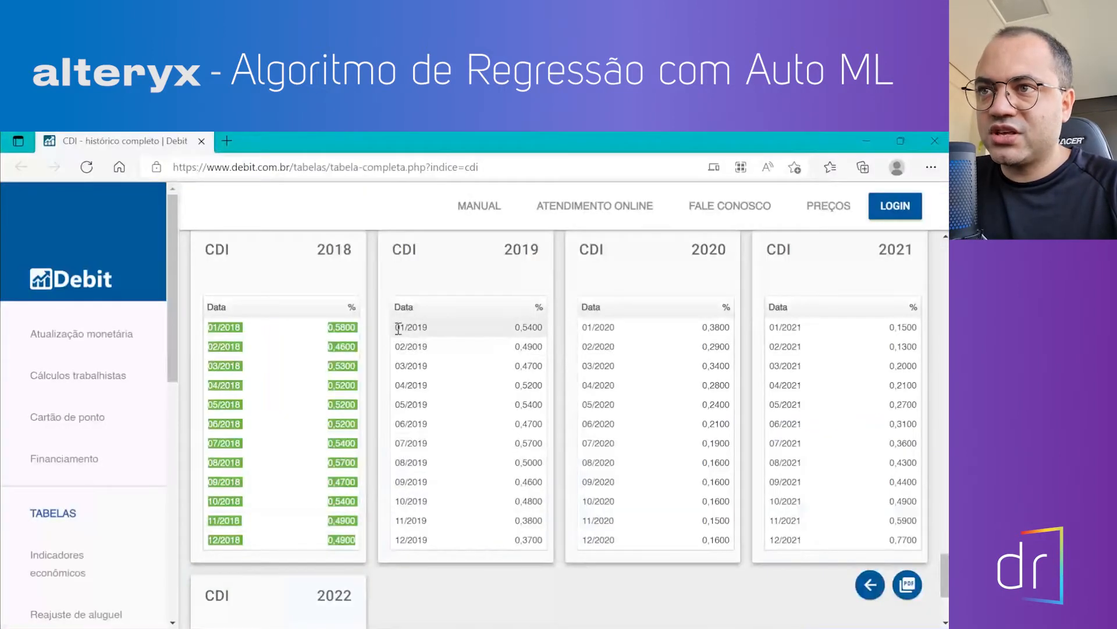
pyautogui.moveTo(398, 328); pyautogui.dragTo(545, 547)
pyautogui.hotkey('ctrl', 'c')
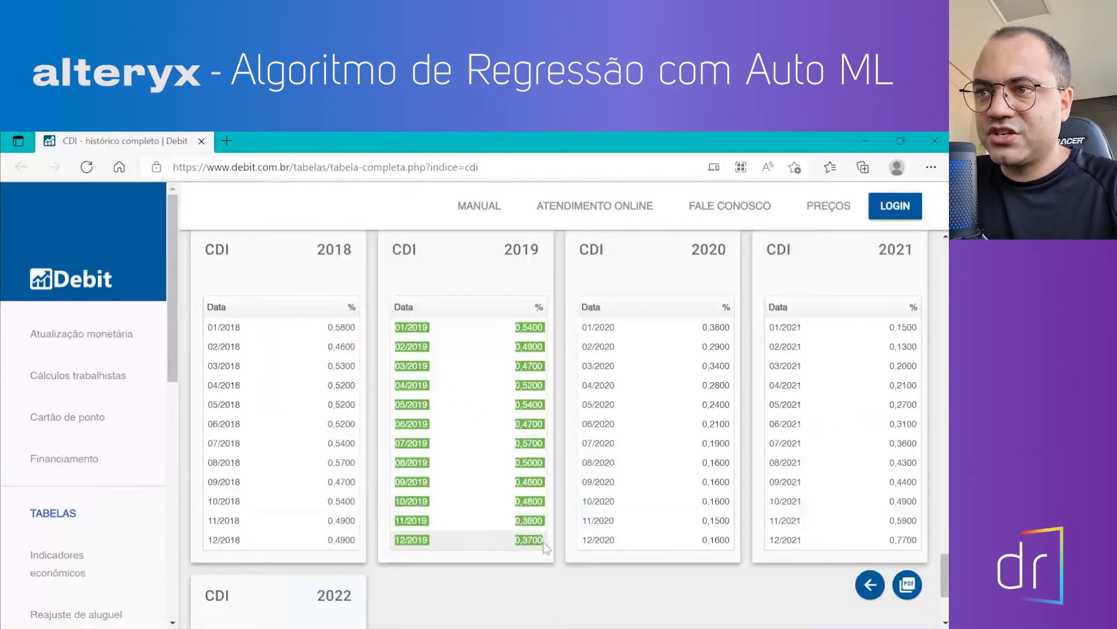
pyautogui.hotkey('alt', 'Tab')
pyautogui.click(83, 496)
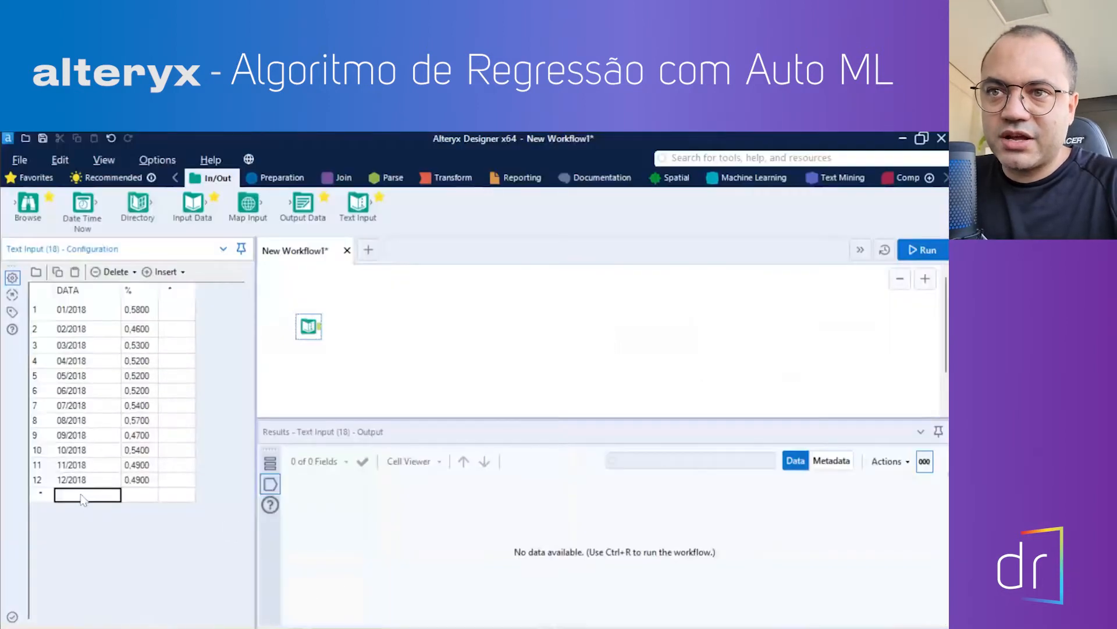
pyautogui.hotkey('ctrl', 'v')
pyautogui.scroll(-3, 94, 500)
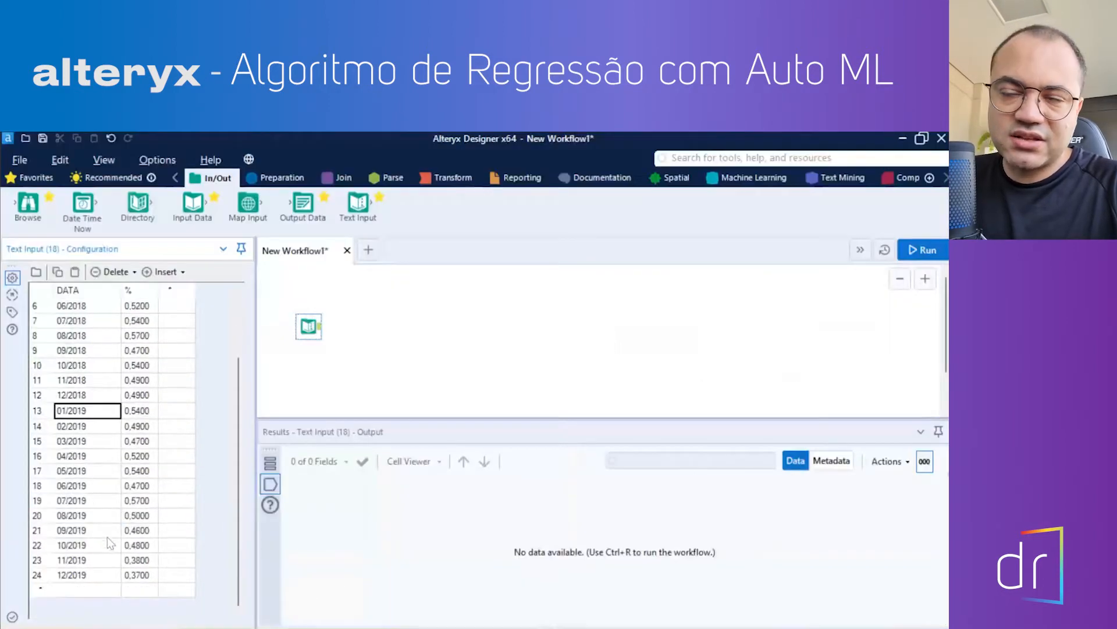
# - Copy the 01/2020 to 12/2020 CDI rows from the browser page and paste them below the 2019 rows in Alteryx Designer
pyautogui.hotkey('alt', 'Tab')
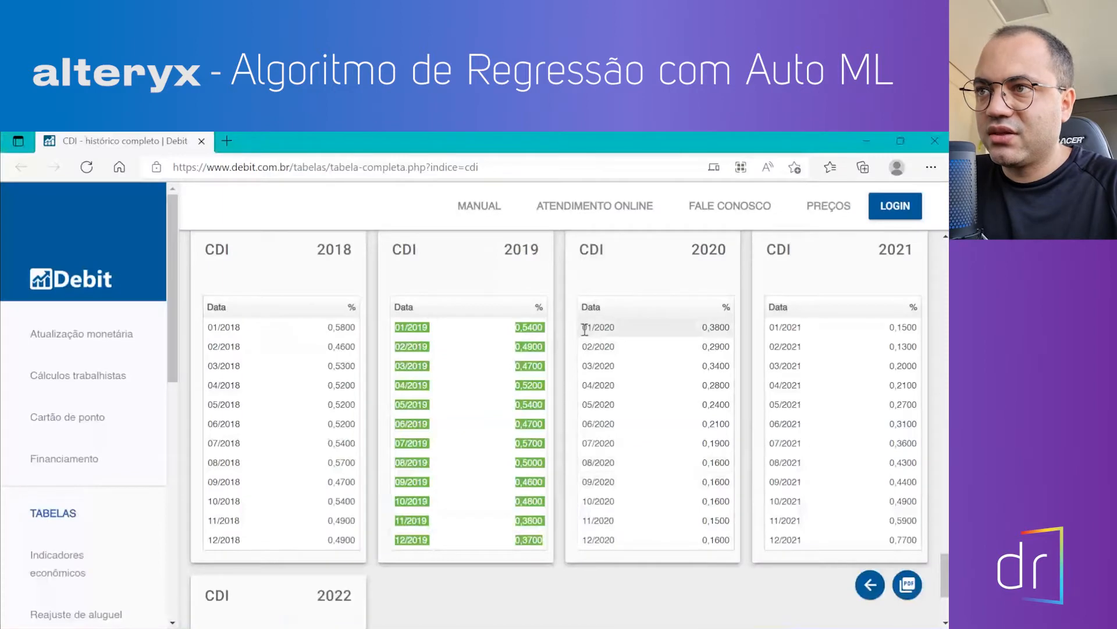
pyautogui.moveTo(581, 327); pyautogui.dragTo(730, 543)
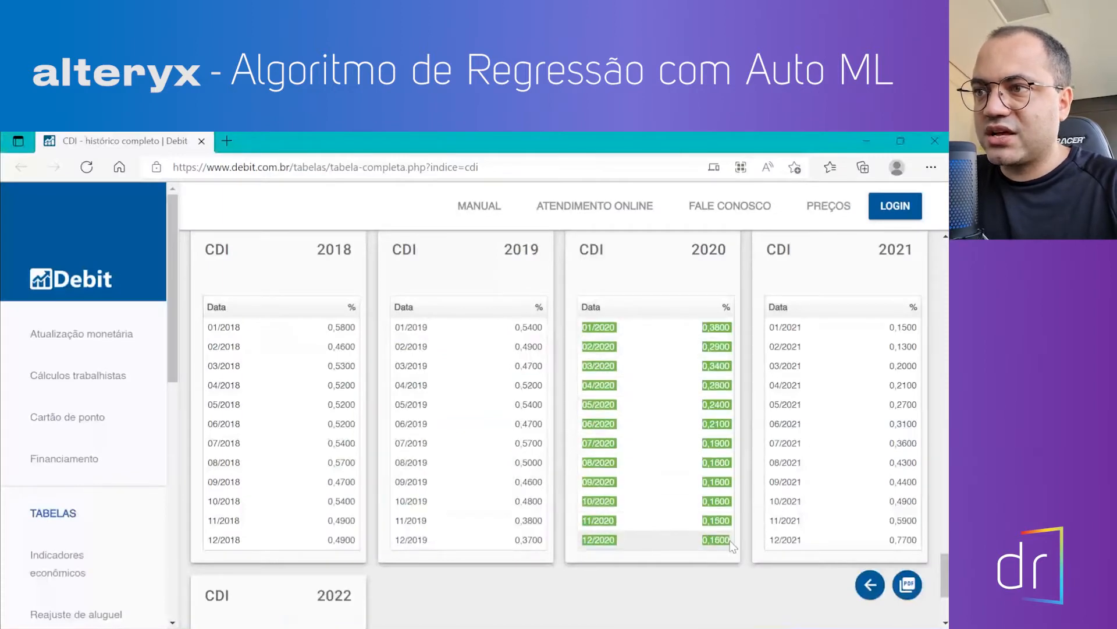
pyautogui.hotkey('ctrl', 'c')
pyautogui.hotkey('alt', 'Tab')
pyautogui.click(103, 589)
pyautogui.hotkey('ctrl', 'v')
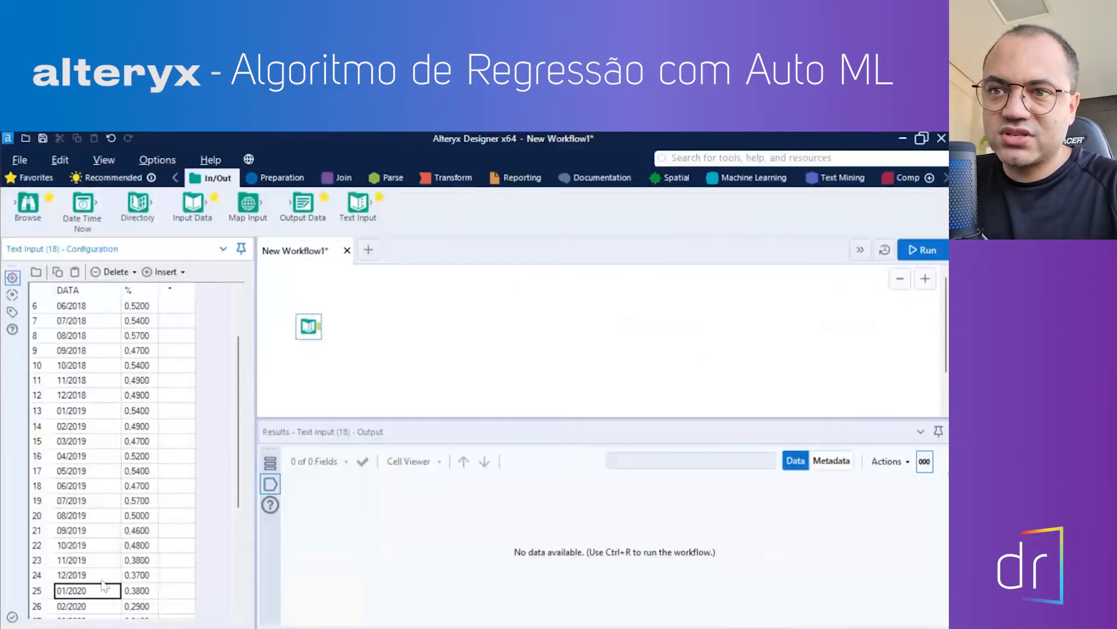
pyautogui.scroll(-3, 103, 585)
# - Copy the 01/2021 to 12/2021 CDI rows from the browser page and paste them below the 2020 rows in Alteryx Designer
pyautogui.hotkey('alt', 'Tab')
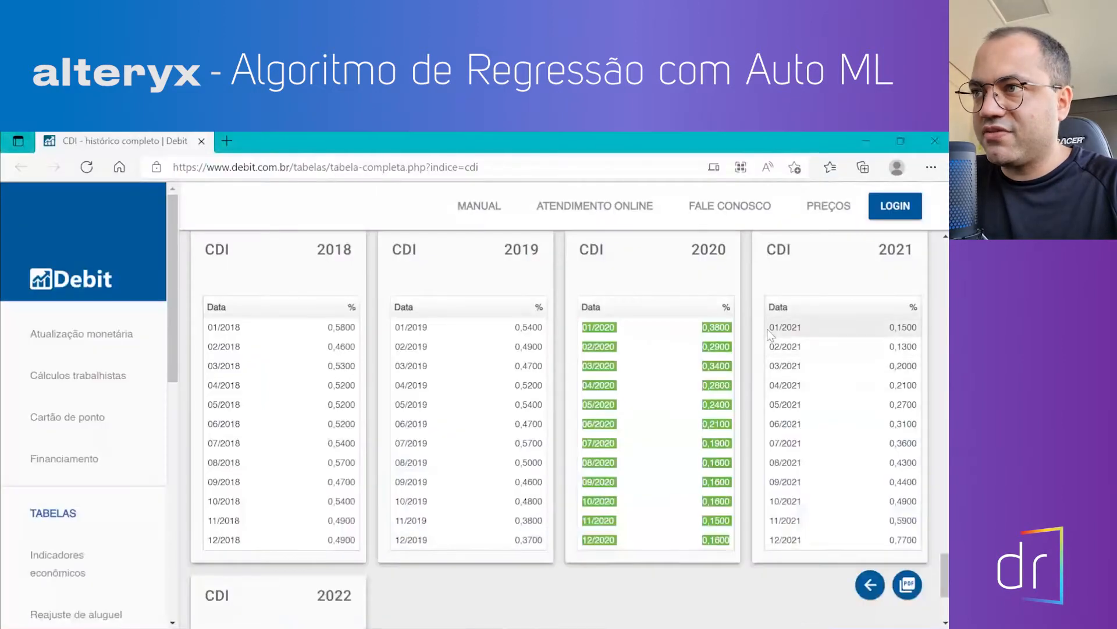
pyautogui.moveTo(773, 329); pyautogui.dragTo(921, 550)
pyautogui.hotkey('ctrl', 'c')
pyautogui.hotkey('alt', 'Tab')
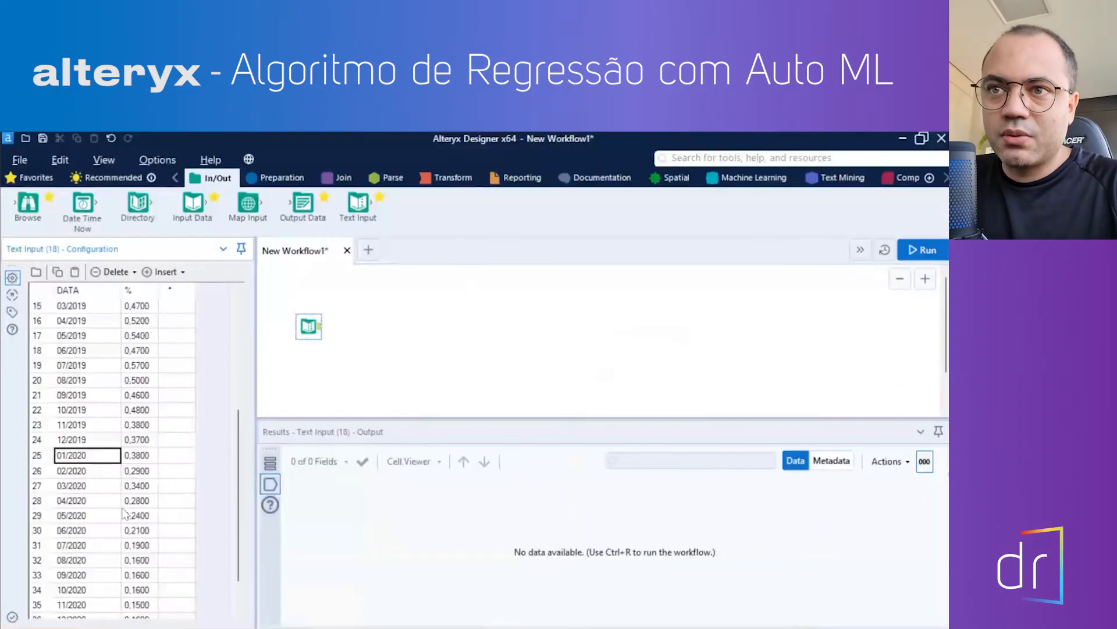
pyautogui.scroll(-1, 87, 524)
pyautogui.click(75, 589)
pyautogui.hotkey('ctrl', 'v')
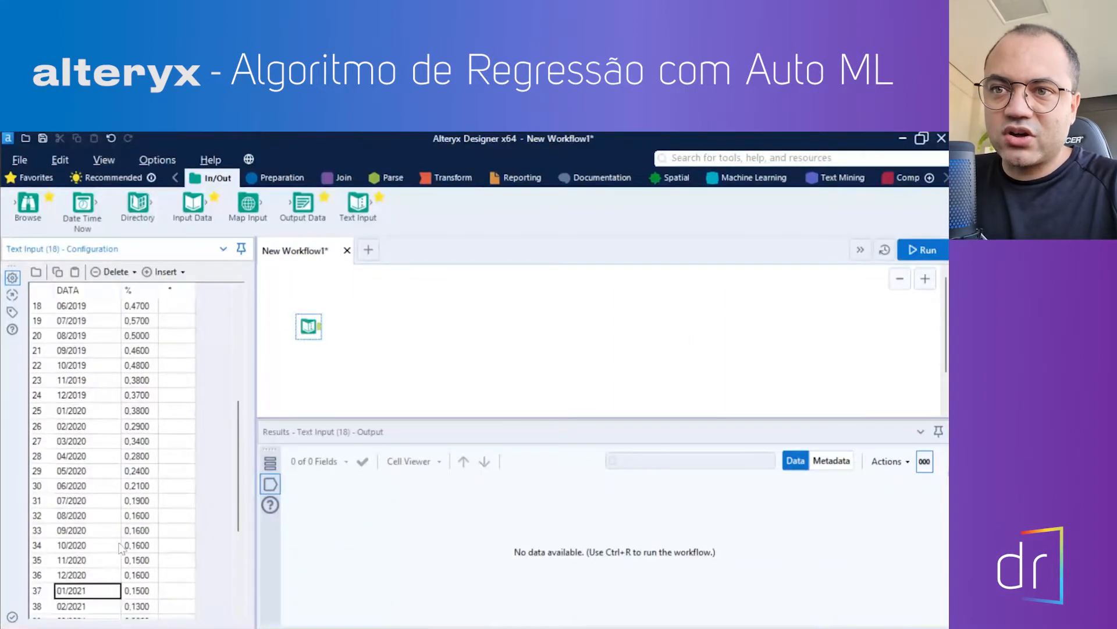
pyautogui.scroll(-4, 117, 541)
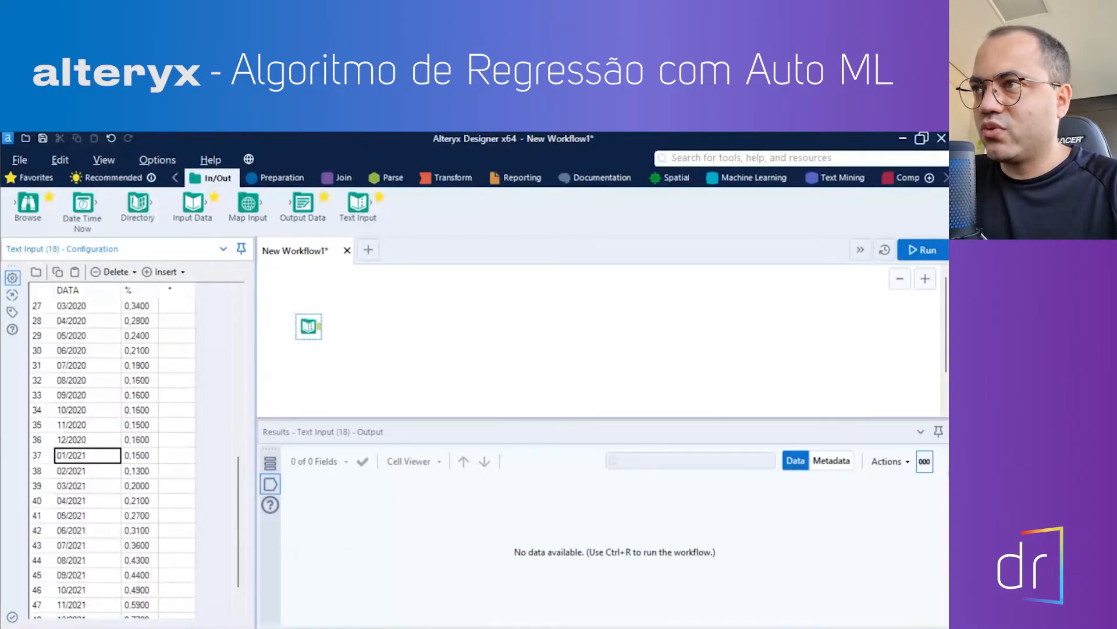
# - Run the workflow and review the Text Input's output records and the field types in its metadata
pyautogui.click(922, 250)
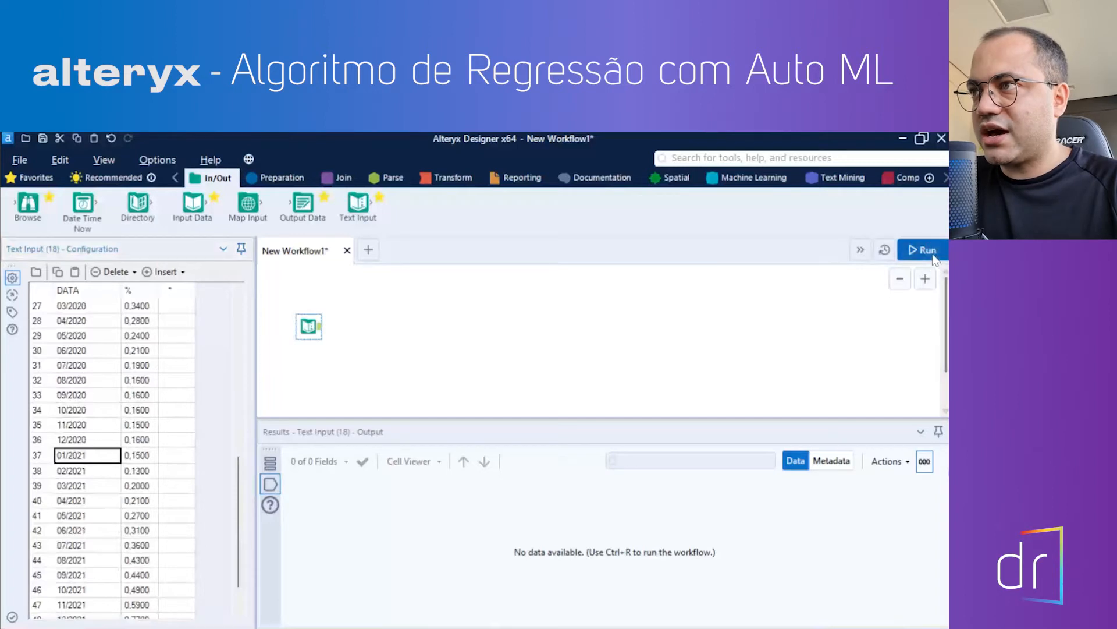
pyautogui.click(930, 281)
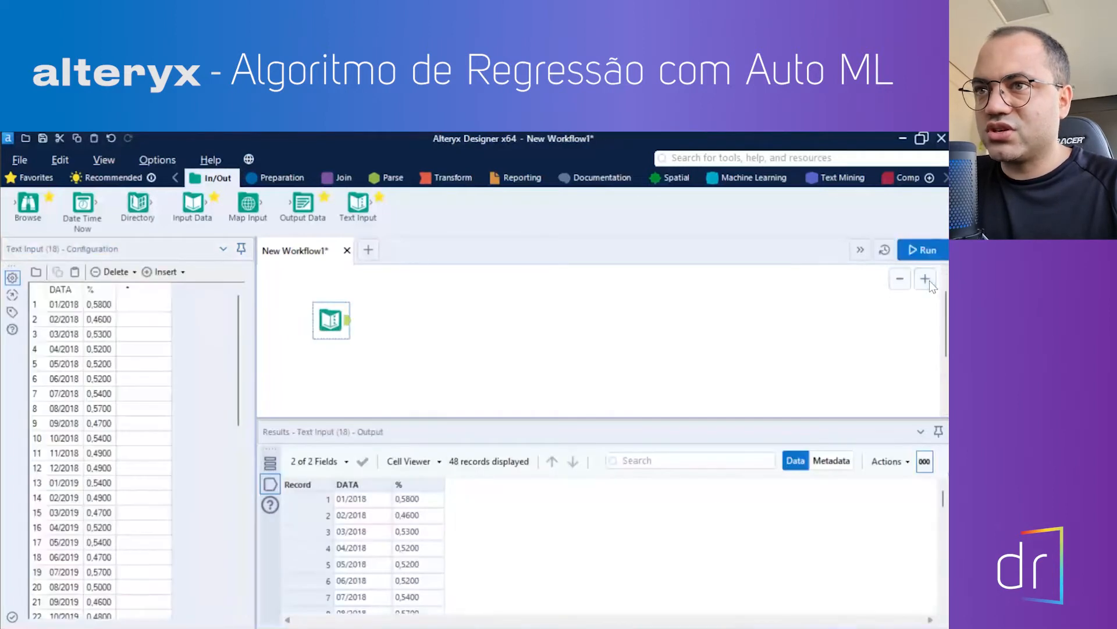
pyautogui.scroll(1, 524, 355)
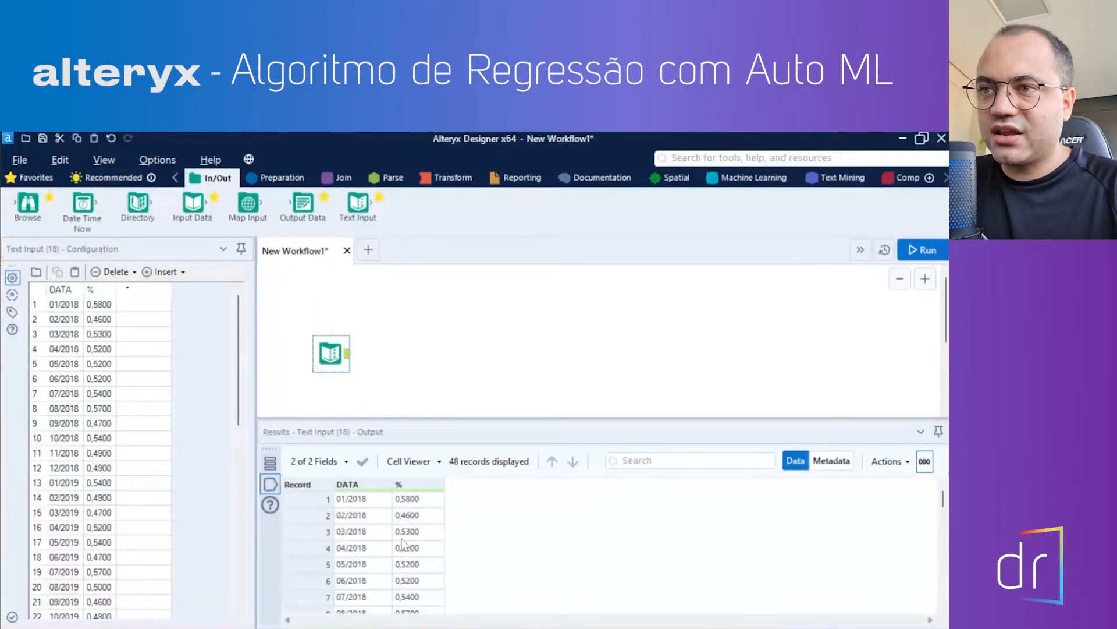
pyautogui.scroll(-8, 405, 545)
pyautogui.scroll(8, 412, 568)
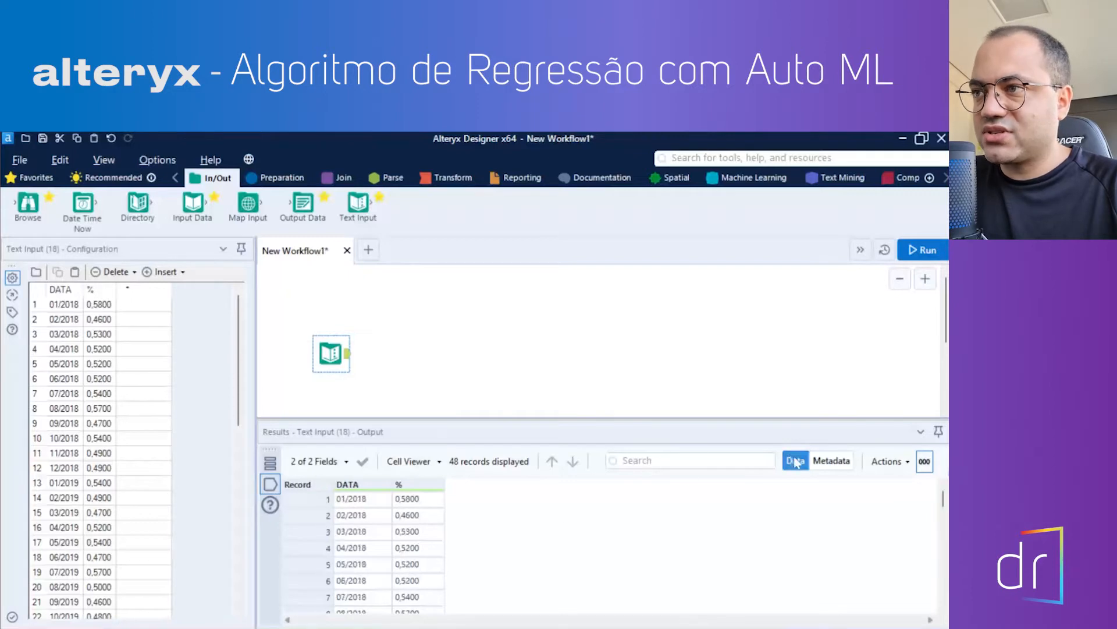
pyautogui.click(832, 460)
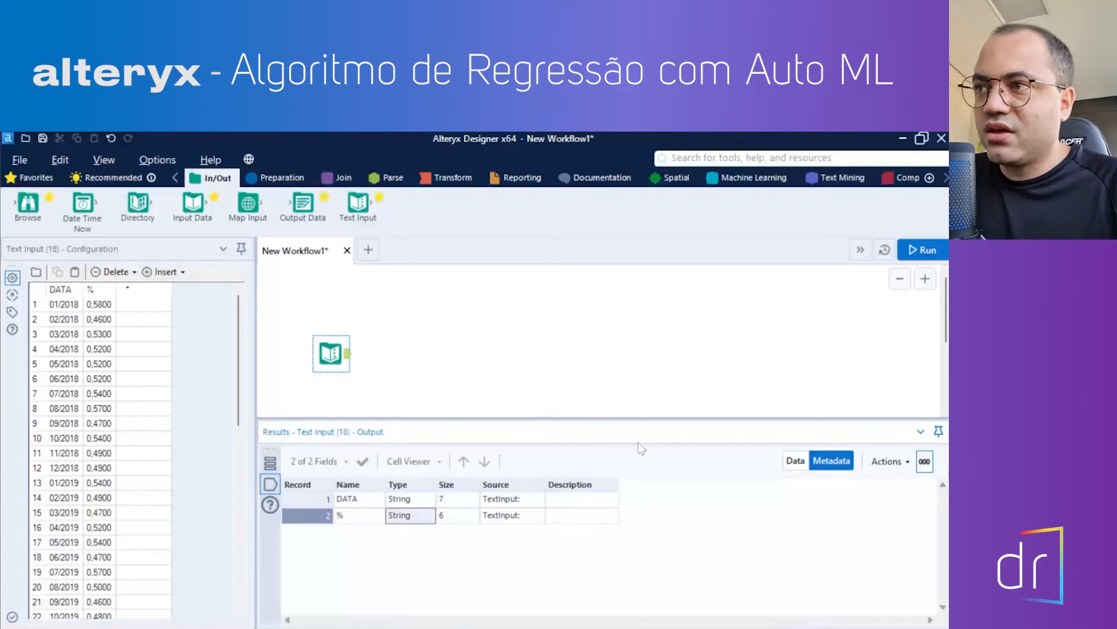
pyautogui.click(795, 460)
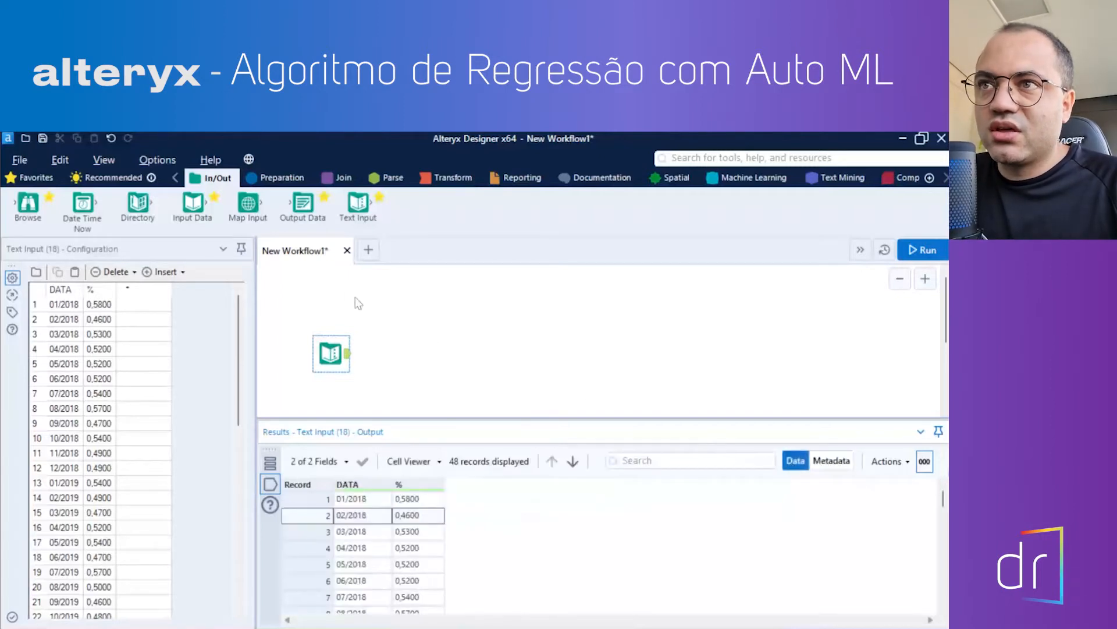
# - Try to convert the % field to Double with a Select tool connected after the Text Input
pyautogui.click(273, 178)
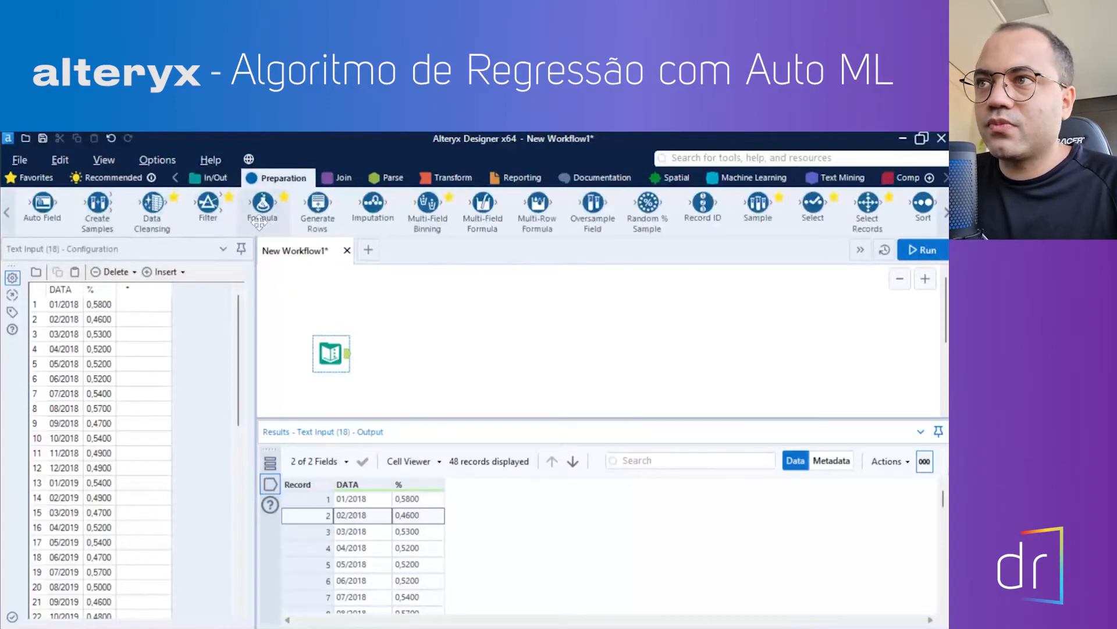
pyautogui.moveTo(808, 218); pyautogui.dragTo(390, 352)
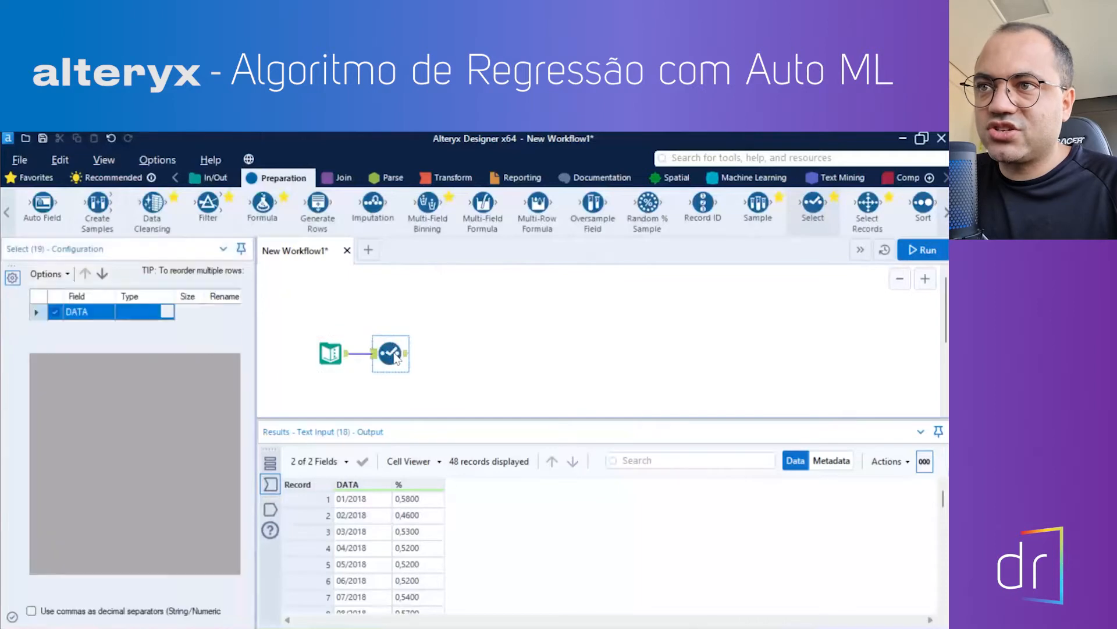
pyautogui.click(168, 312)
pyautogui.click(167, 311)
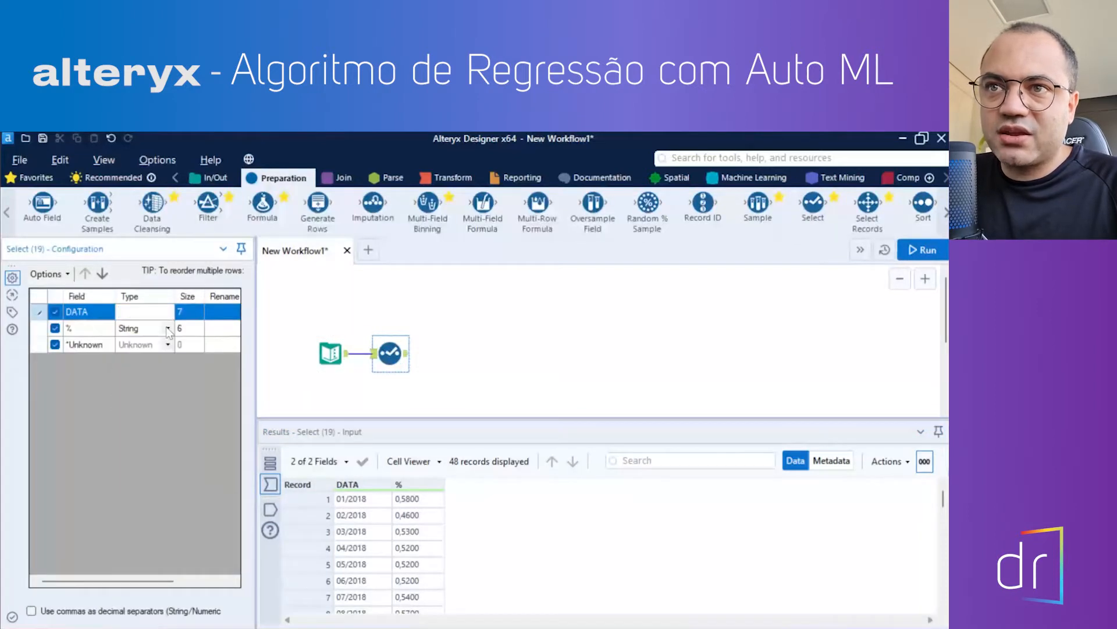
pyautogui.click(167, 328)
pyautogui.click(133, 409)
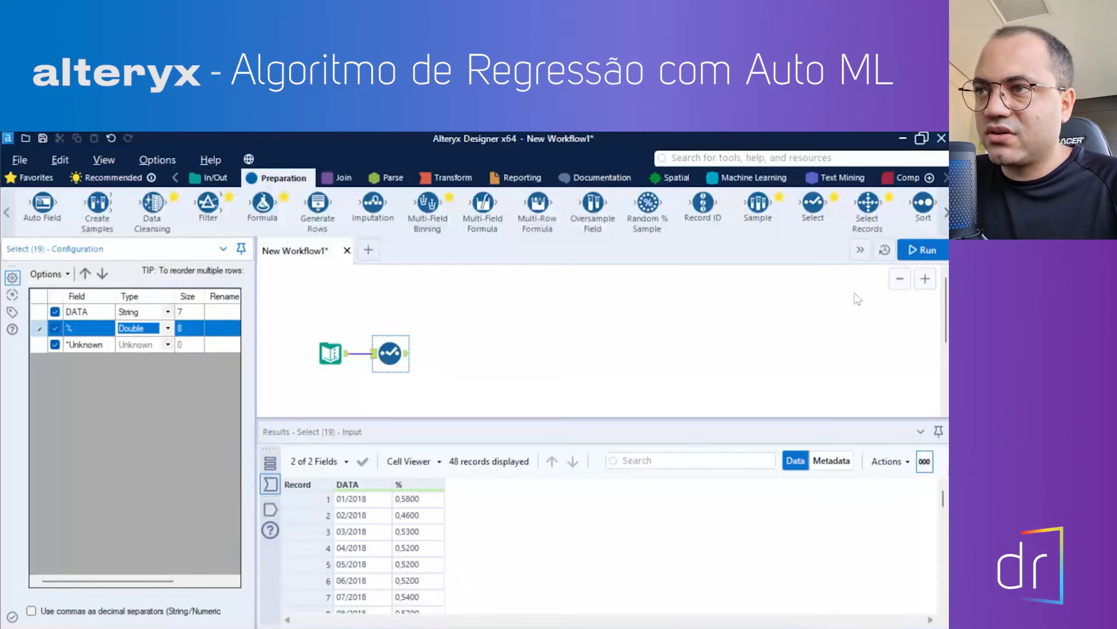
# - Run the workflow, compare the Select tool's output with its input, and delete the Select tool
pyautogui.click(407, 359)
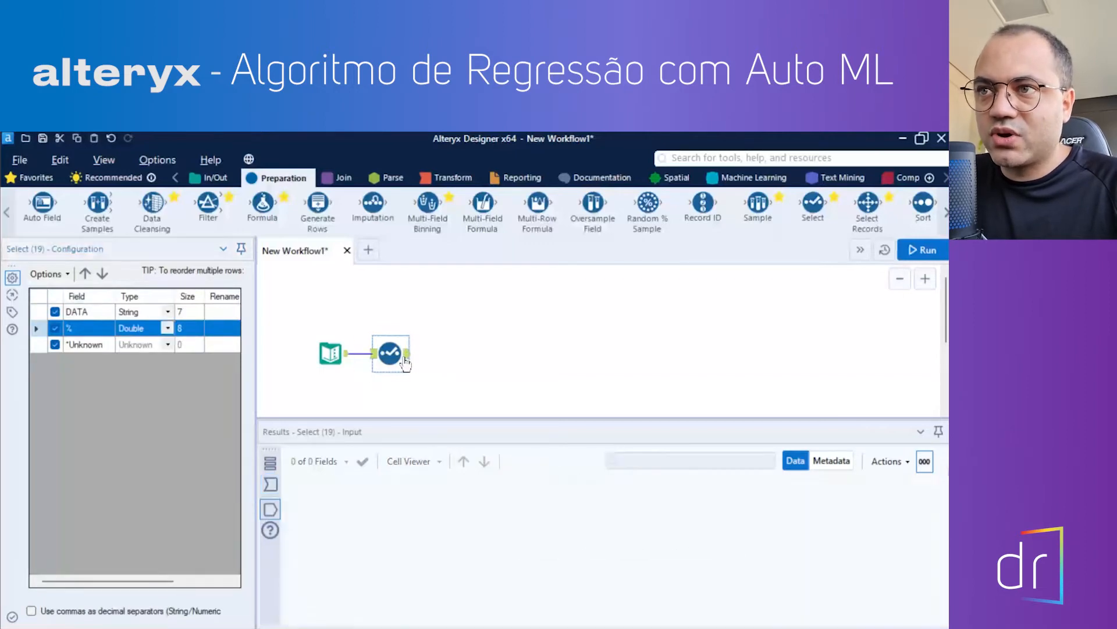
pyautogui.hotkey('ctrl', 'r')
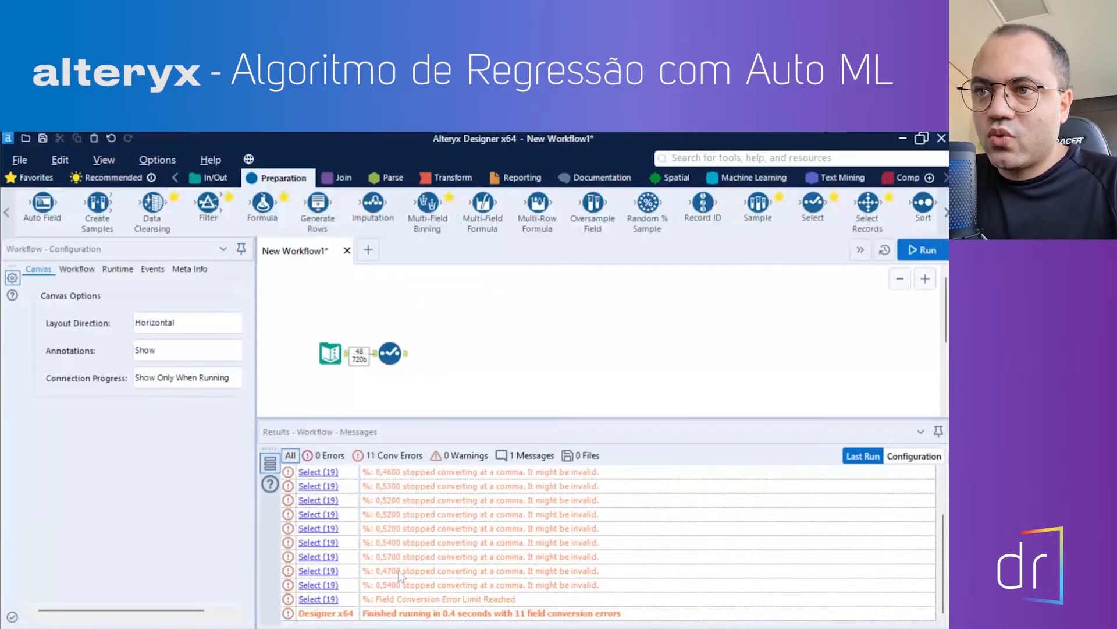
pyautogui.click(390, 353)
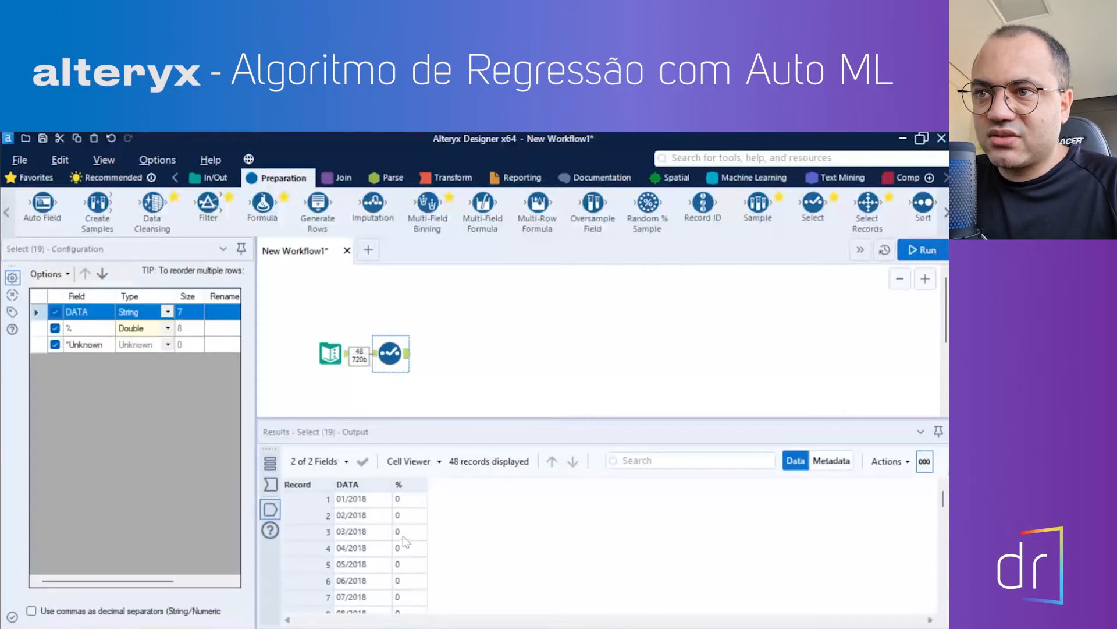
pyautogui.scroll(8, 401, 535)
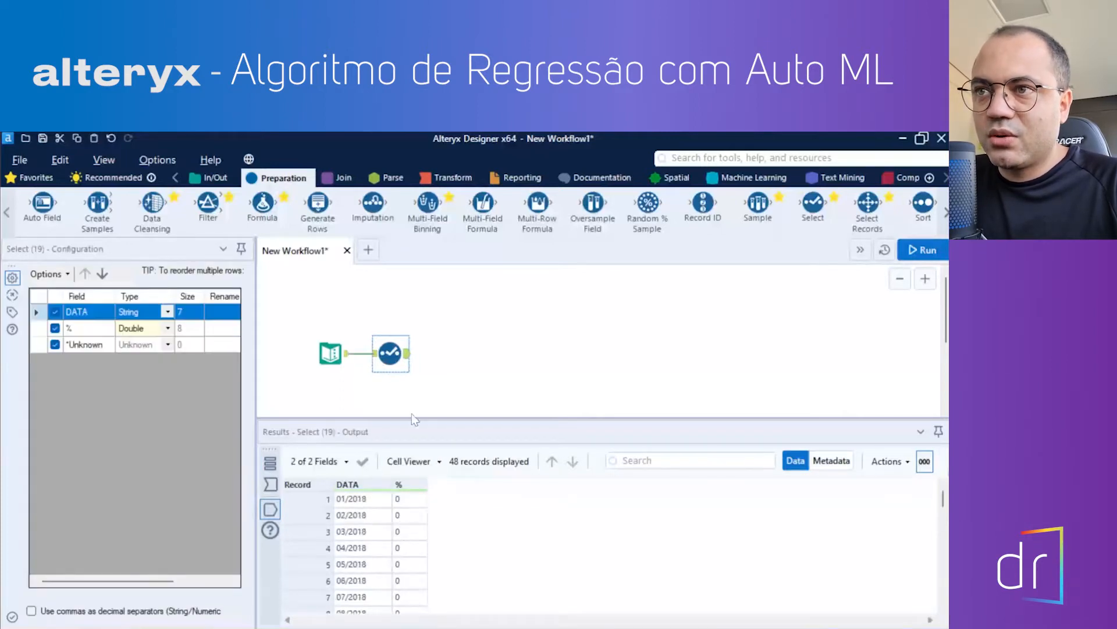
pyautogui.click(376, 354)
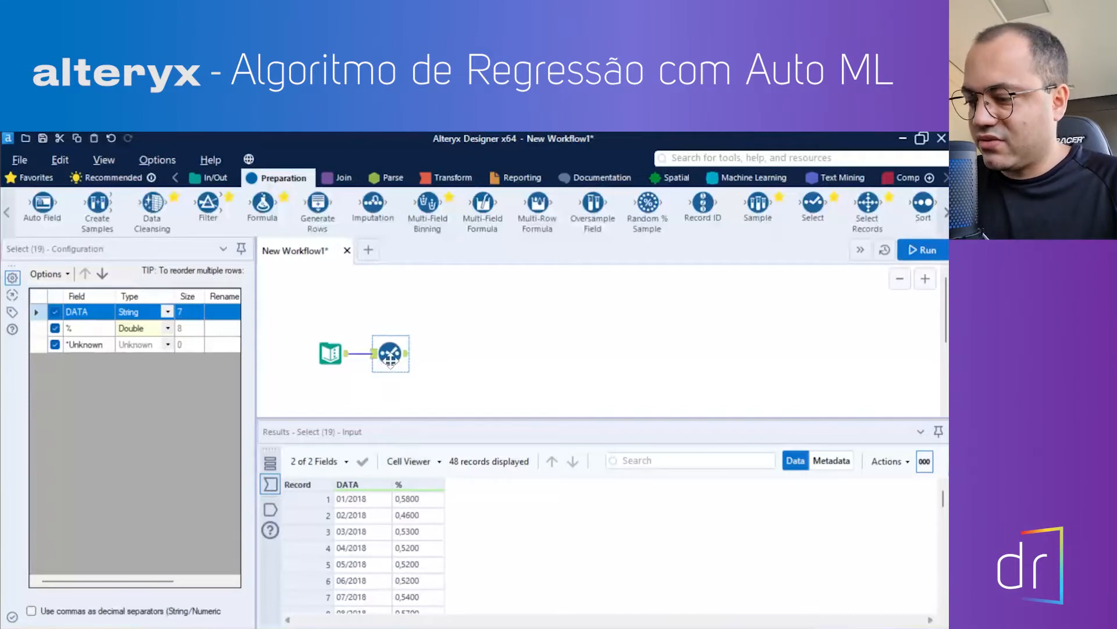
pyautogui.press('Delete')
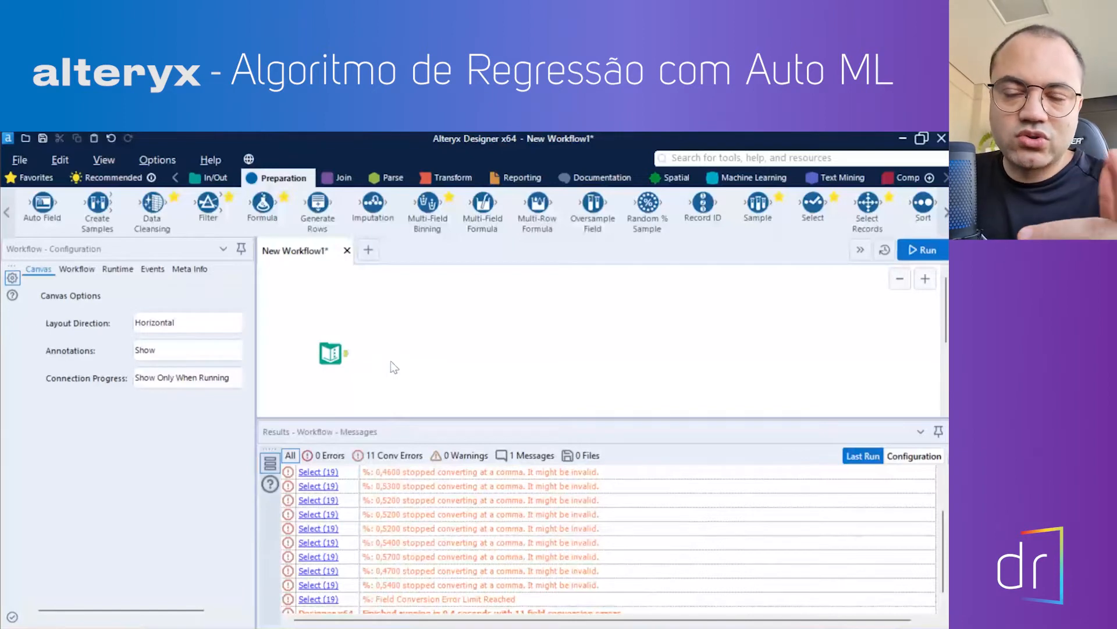
# - Connect a RegEx tool after the Text Input, widen its configuration area and choose % as the column to parse
pyautogui.click(394, 181)
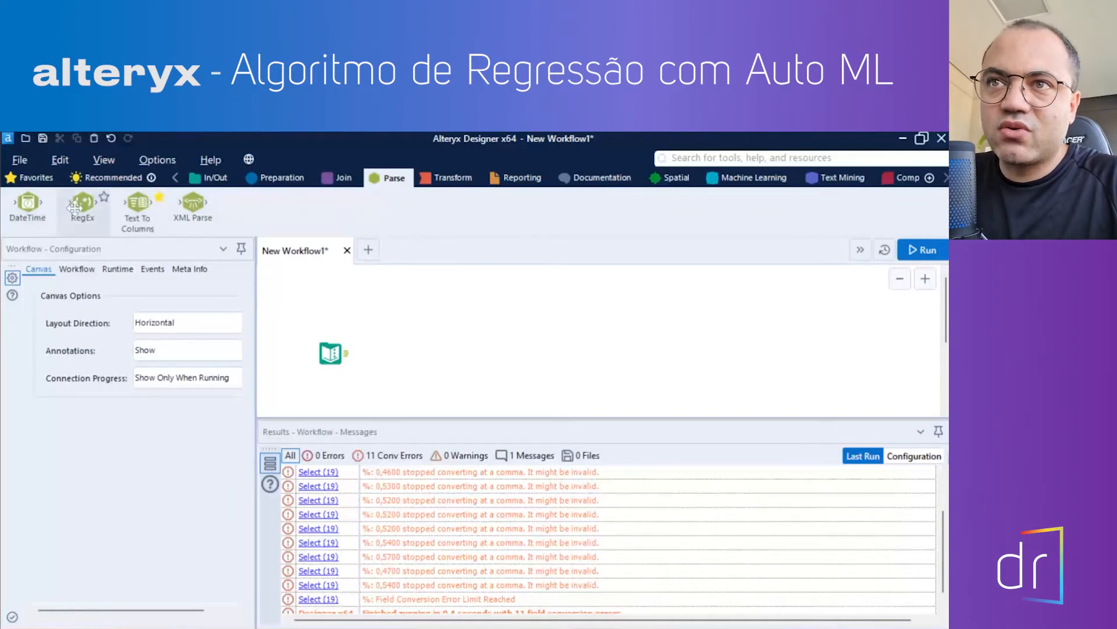
pyautogui.moveTo(83, 204); pyautogui.dragTo(408, 352)
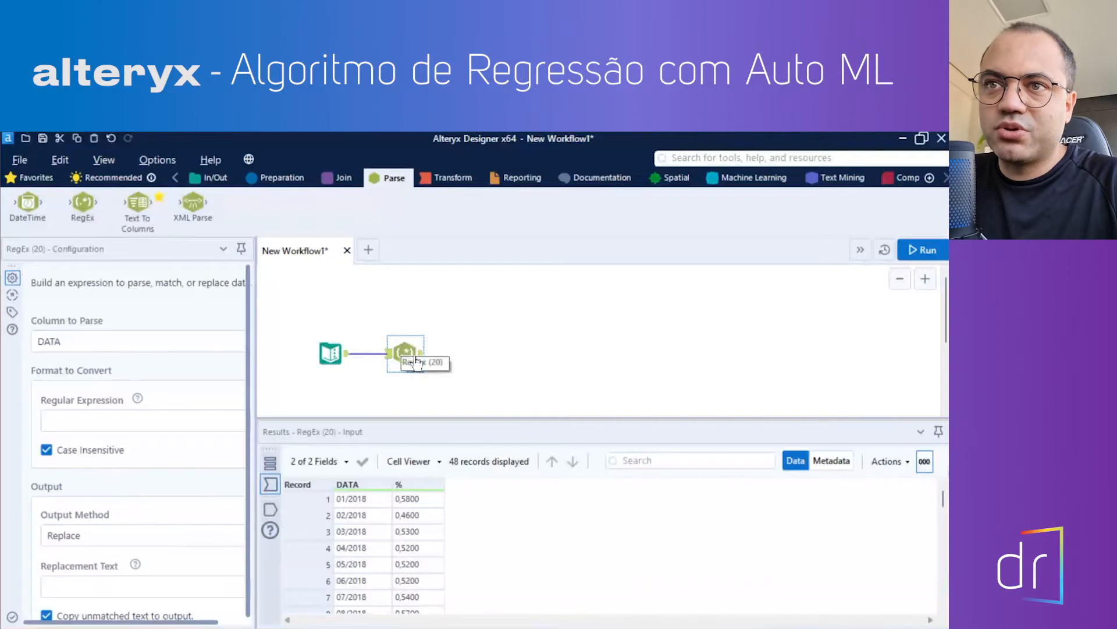
pyautogui.moveTo(255, 359); pyautogui.dragTo(346, 373)
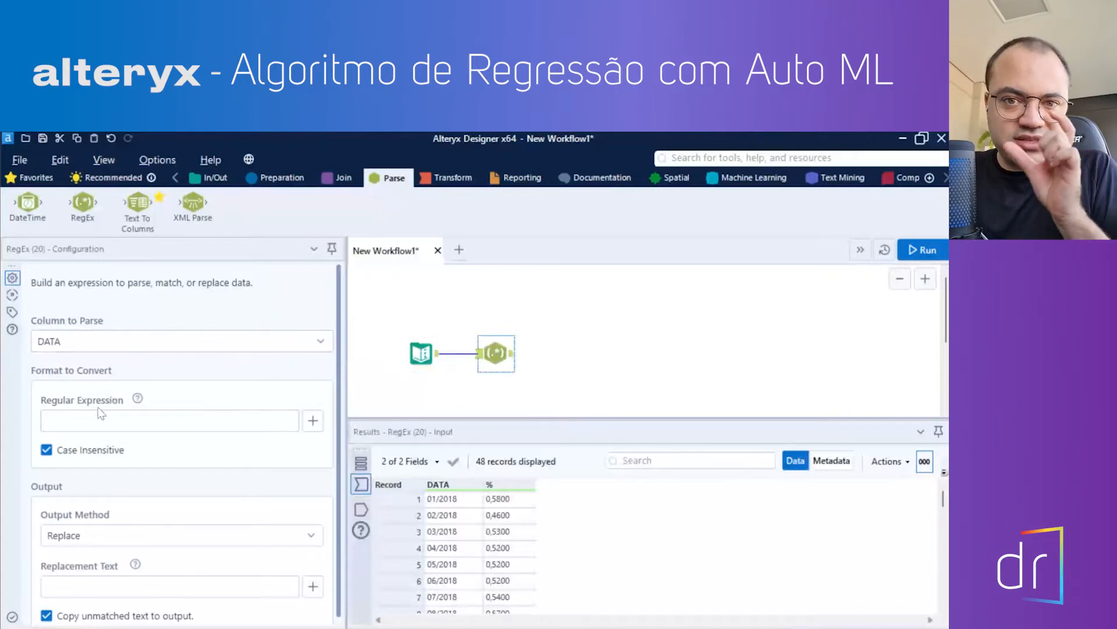
pyautogui.click(187, 342)
pyautogui.click(116, 399)
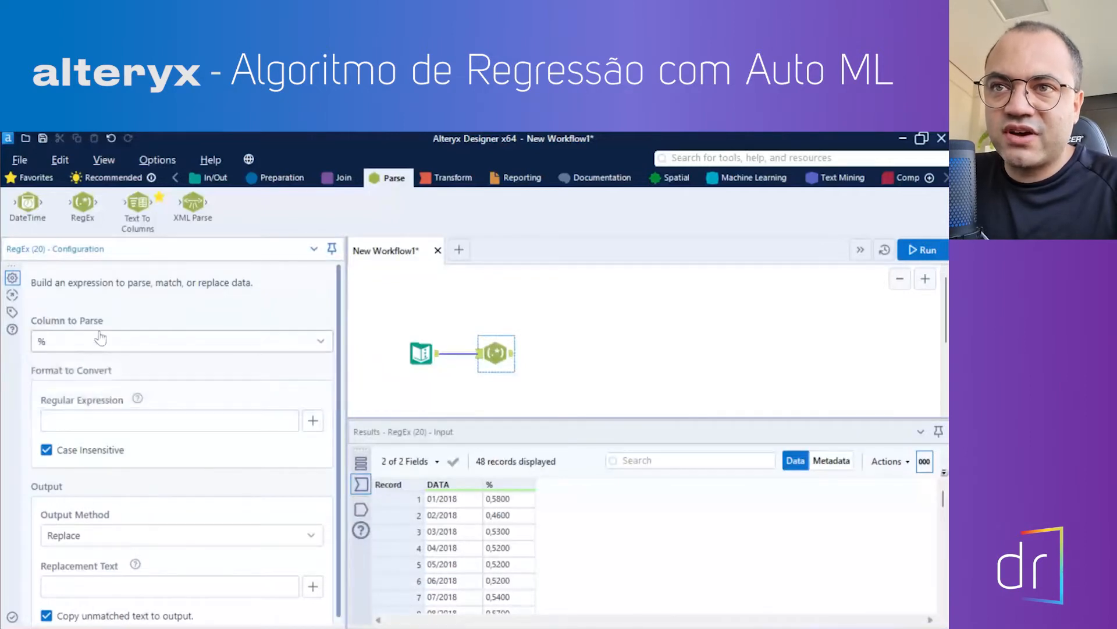
# - Set the RegEx to replace "," with ".", and run the workflow to check the tool's output
pyautogui.click(106, 423)
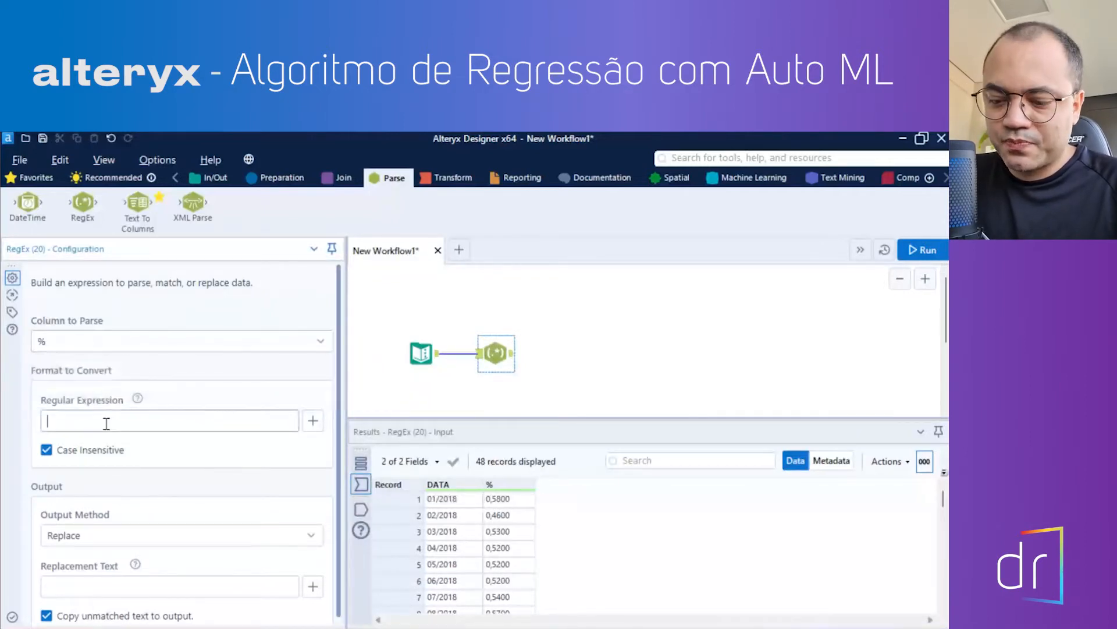
pyautogui.write(',')
pyautogui.click(70, 582)
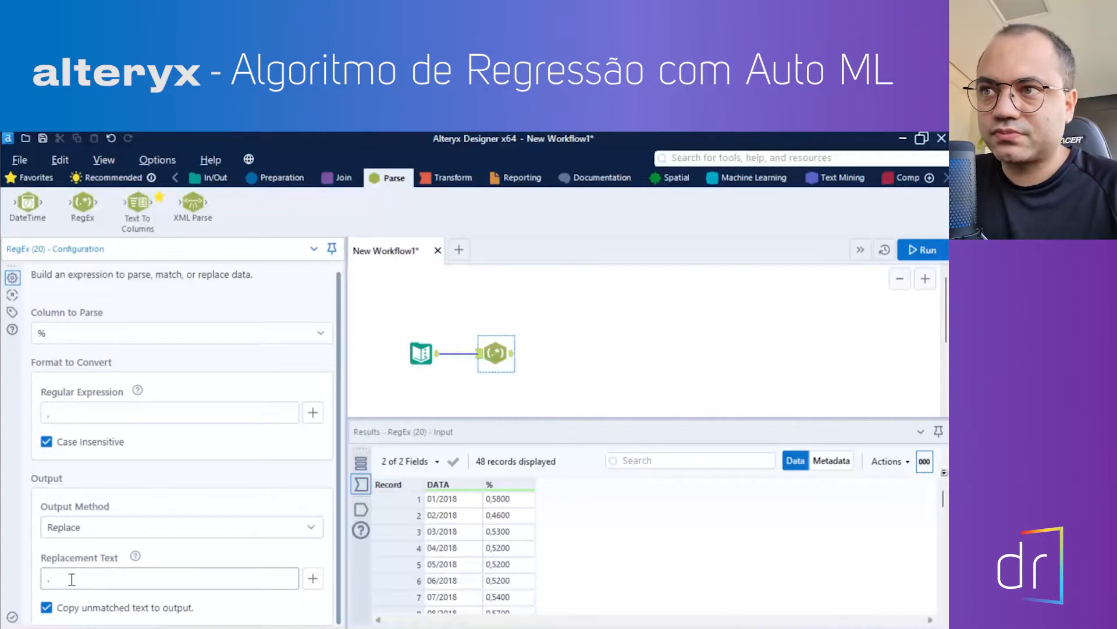
pyautogui.click(922, 249)
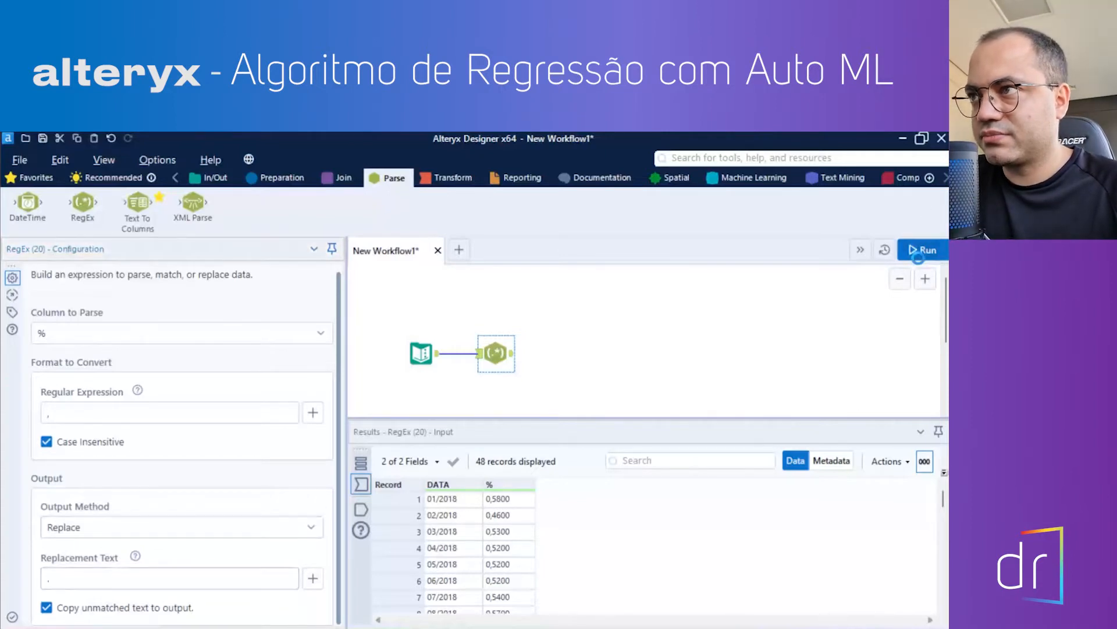
pyautogui.click(514, 355)
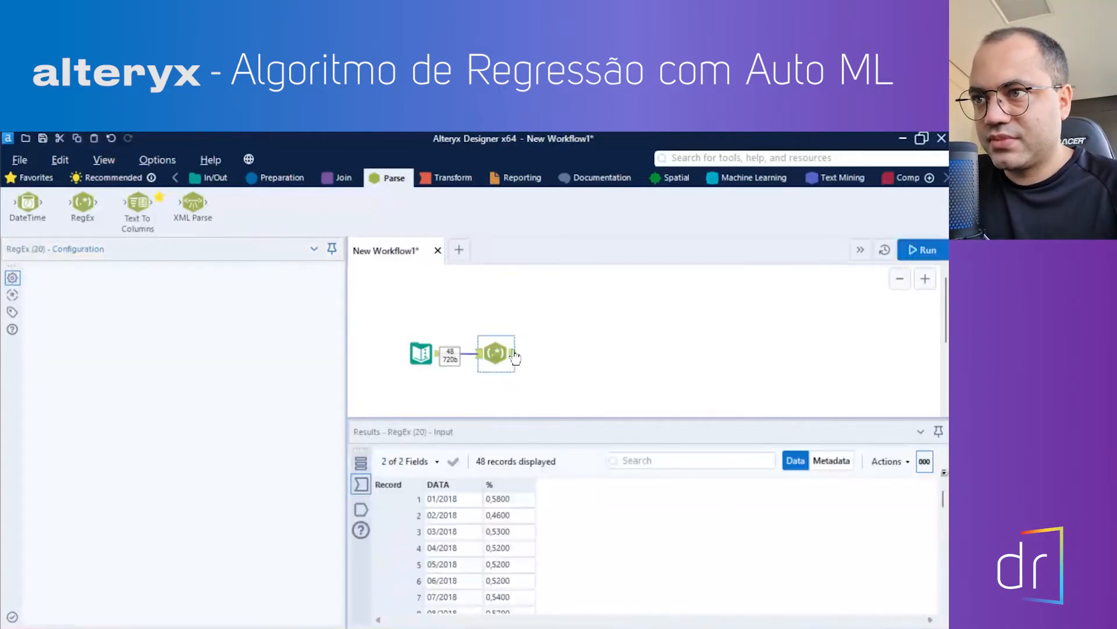